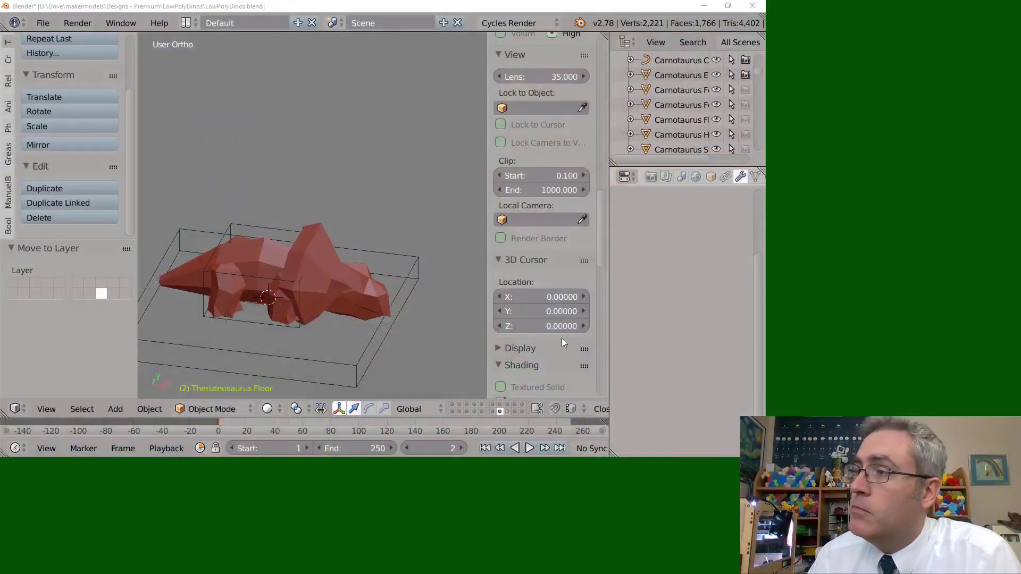
Leave the Neck bone pose and select the Ceratops Head mesh
{"action": "left_click", "coordinate": [346, 289]}
Orbit around the dinosaur, selecting the Ceratops body mesh and then the Ceratops Head mesh
{"action": "scroll", "coordinate": [344, 289], "scroll_direction": "up", "scroll_amount": 3}
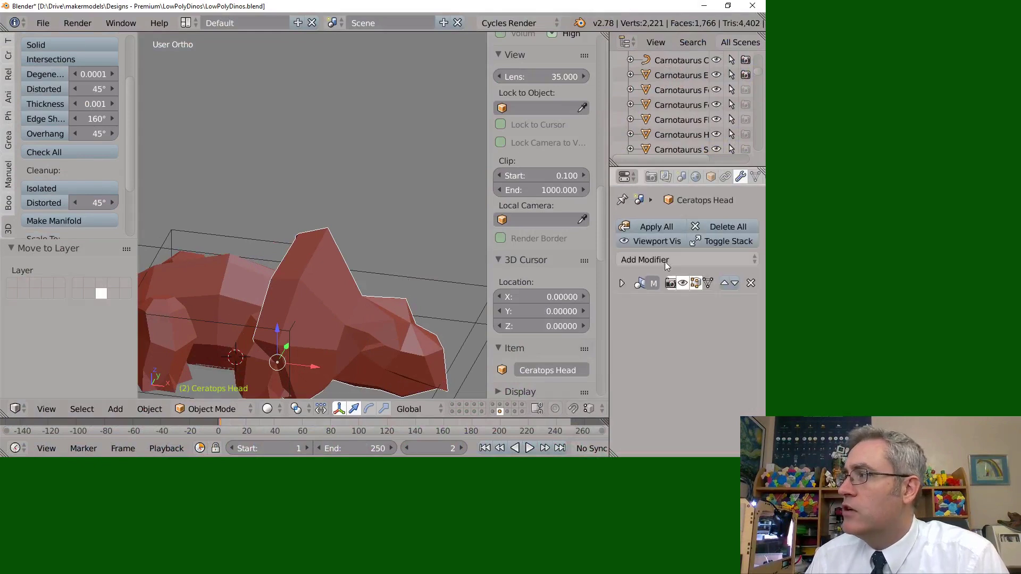
{"action": "middle_click_drag", "start_coordinate": [272, 291], "coordinate": [235, 241]}
{"action": "left_click", "coordinate": [221, 184]}
{"action": "middle_click_drag", "start_coordinate": [221, 184], "coordinate": [296, 234]}
{"action": "middle_click_drag", "start_coordinate": [351, 201], "coordinate": [333, 213]}
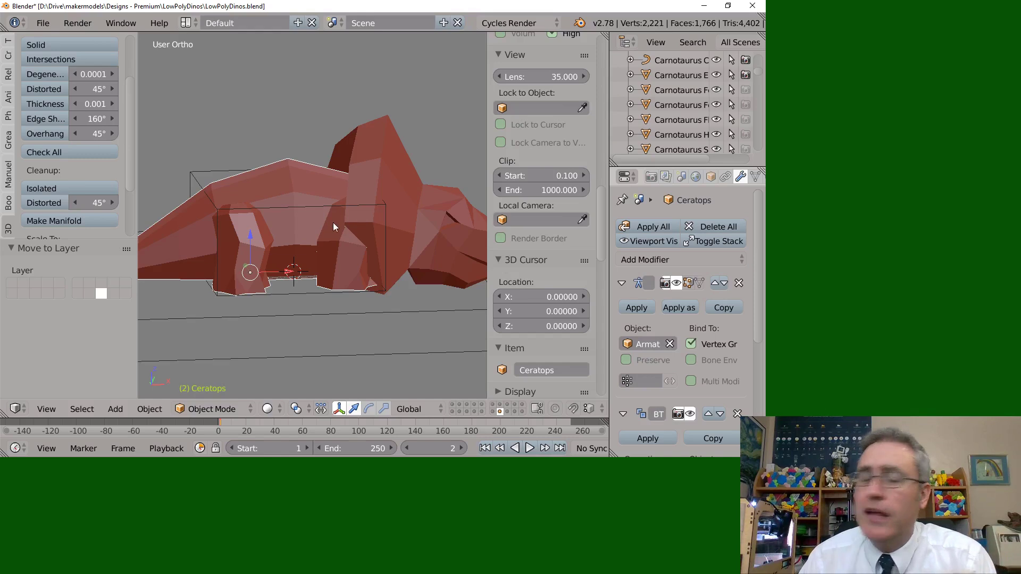
{"action": "middle_click_drag", "start_coordinate": [339, 212], "coordinate": [328, 190]}
{"action": "right_click", "coordinate": [327, 191]}
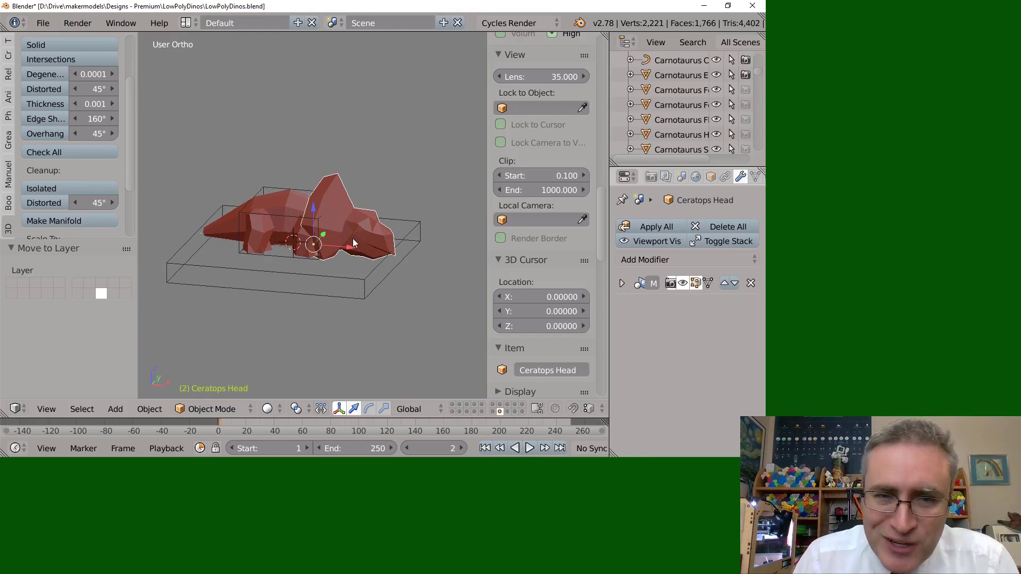
Reselect the Ceratops body to check its Armature modifier, then select the HipBack_R bone for posing
{"action": "mouse_move", "coordinate": [356, 230]}
{"action": "middle_mouse_down"}
{"action": "mouse_move", "coordinate": [383, 230]}
{"action": "mouse_move", "coordinate": [363, 224]}
{"action": "middle_mouse_up"}
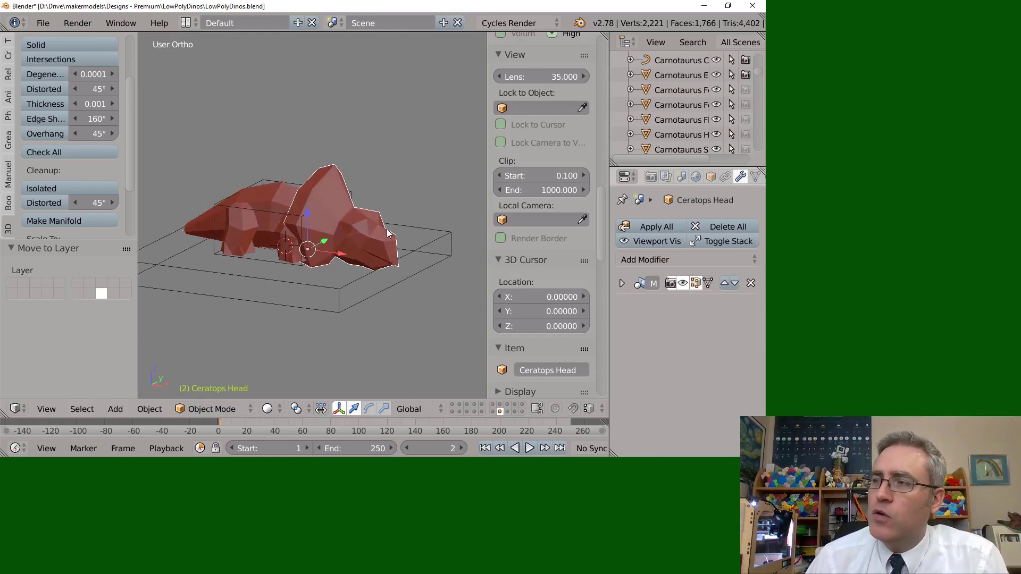
{"action": "mouse_move", "coordinate": [371, 207]}
{"action": "middle_mouse_down"}
{"action": "mouse_move", "coordinate": [310, 194]}
{"action": "mouse_move", "coordinate": [376, 211]}
{"action": "middle_mouse_up"}
{"action": "right_click", "coordinate": [298, 210]}
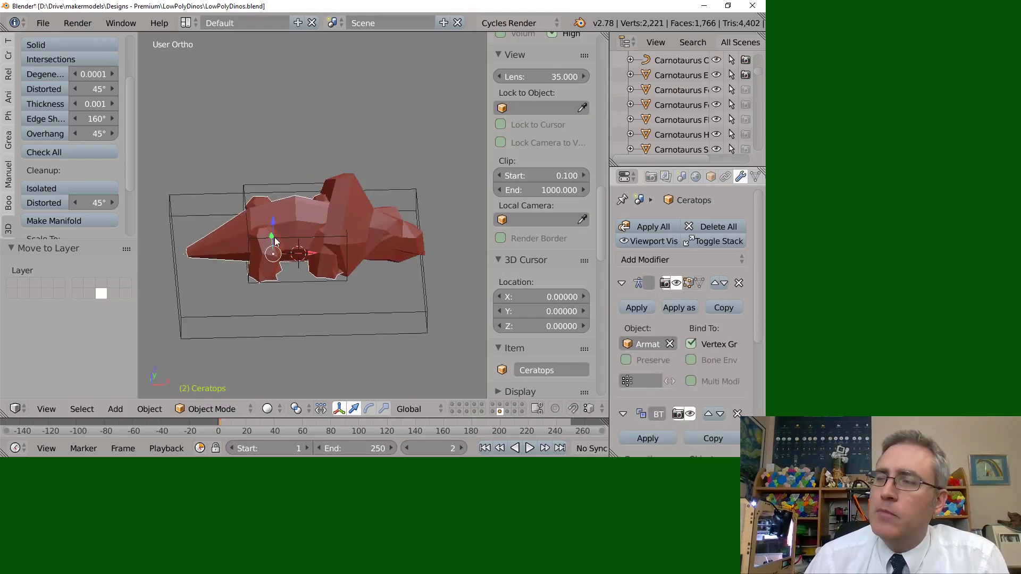
{"action": "scroll", "coordinate": [275, 234], "scroll_direction": "up", "scroll_amount": 3}
{"action": "middle_click_drag", "start_coordinate": [275, 230], "coordinate": [371, 206]}
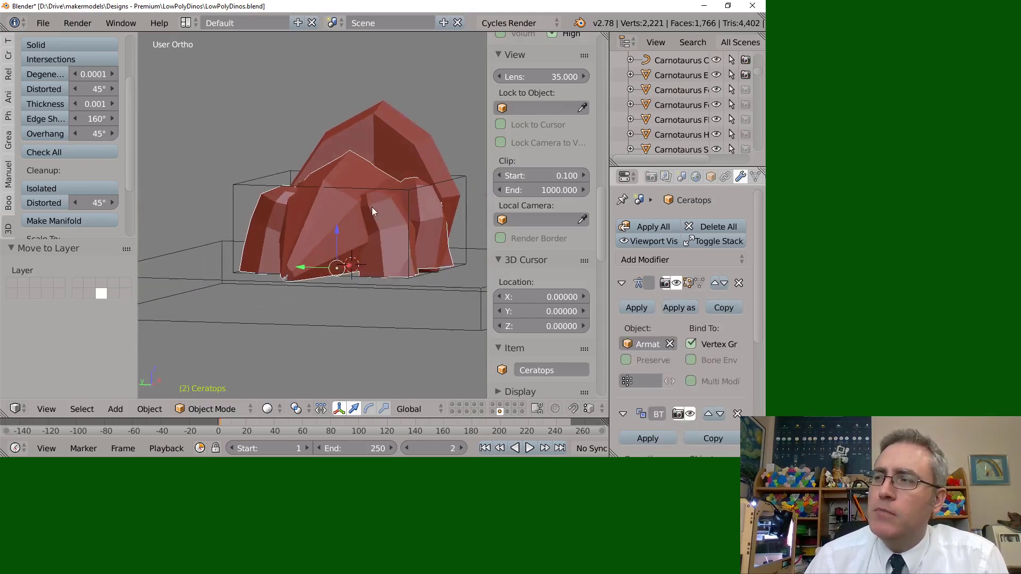
{"action": "right_click", "coordinate": [380, 256]}
{"action": "key", "text": "ctrl+Tab"}
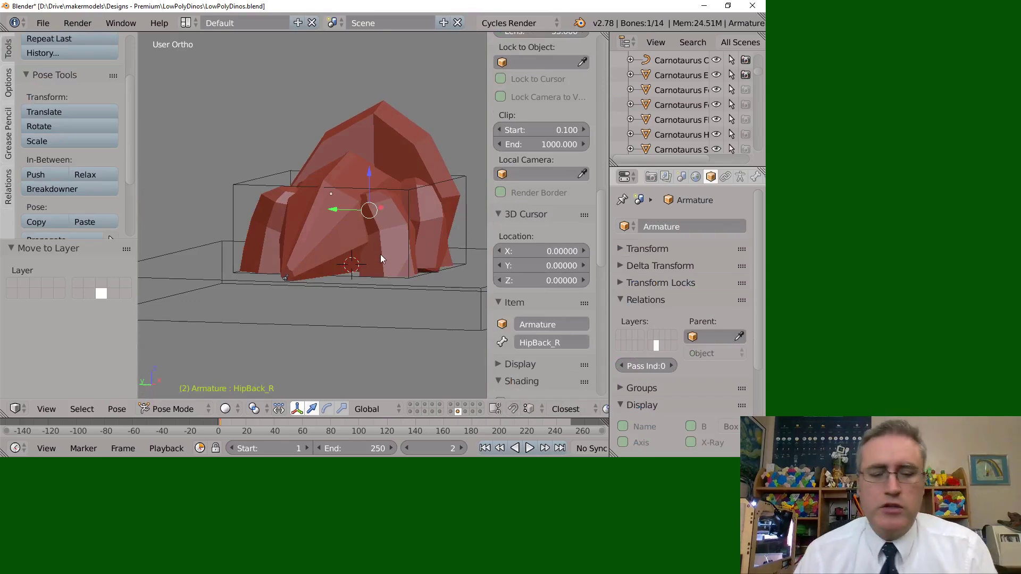
Switch the armature's skeleton from Rest Position to Pose Position with ShoulderFront_R selected
{"action": "key", "text": "z"}
{"action": "middle_click_drag", "start_coordinate": [381, 255], "coordinate": [311, 236]}
{"action": "key", "text": "a"}
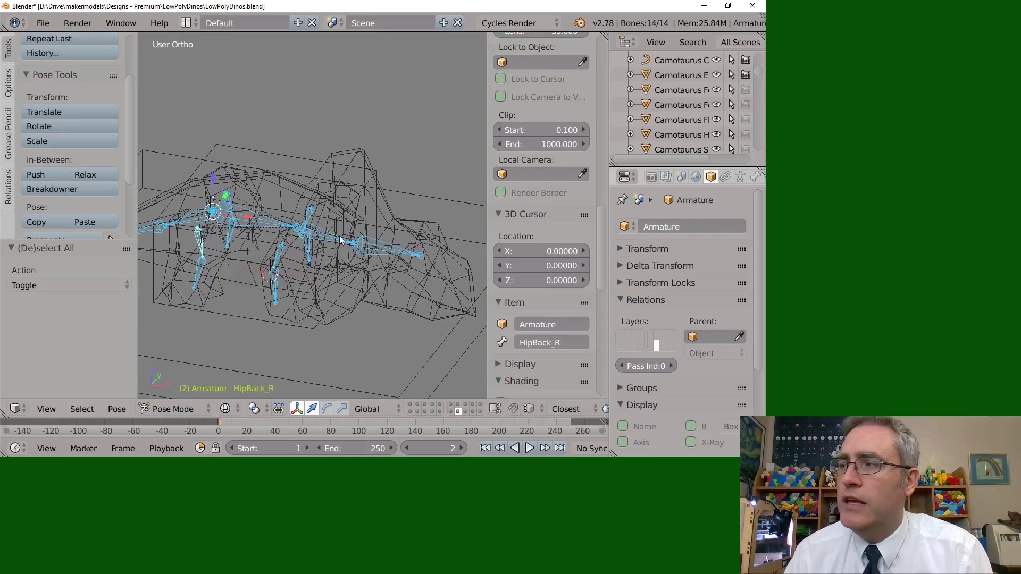
{"action": "right_click", "coordinate": [280, 259]}
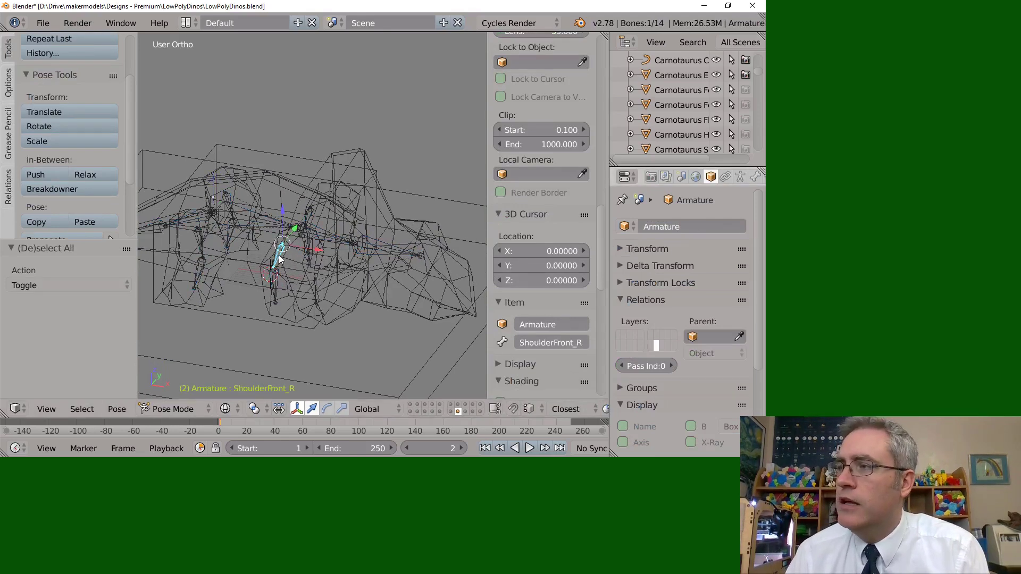
{"action": "key", "text": "r"}
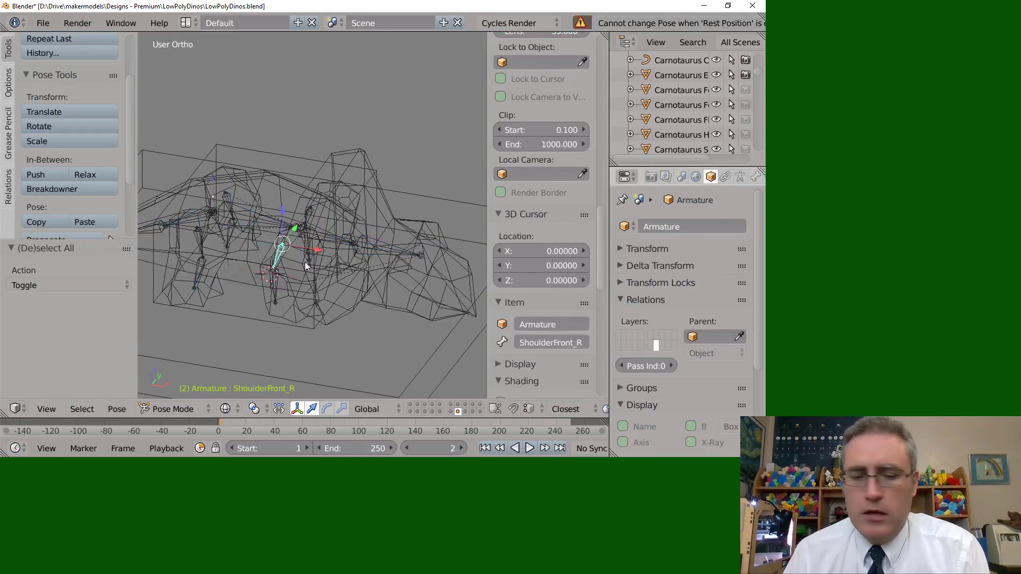
{"action": "left_click", "coordinate": [739, 177]}
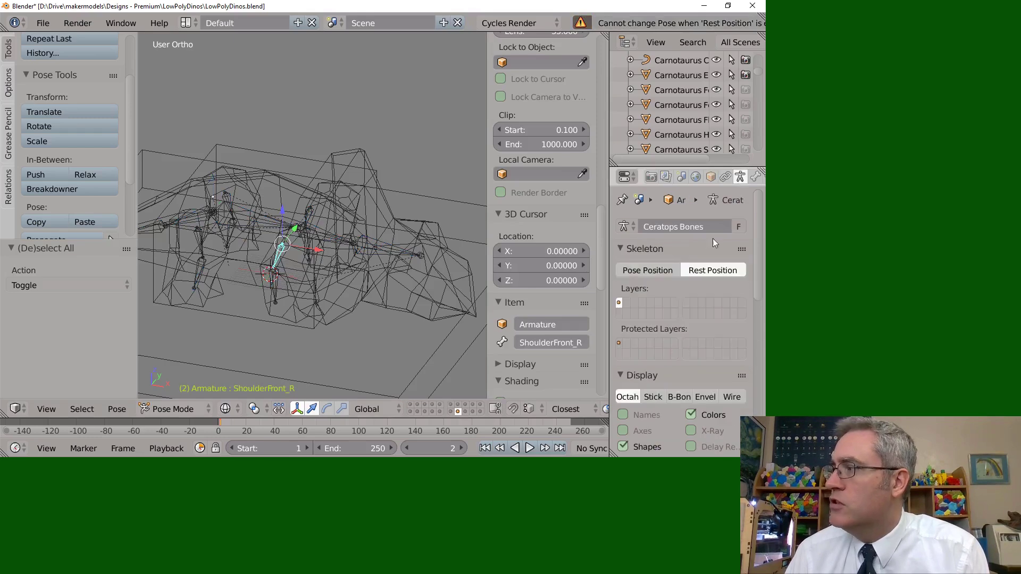
{"action": "left_click", "coordinate": [660, 271]}
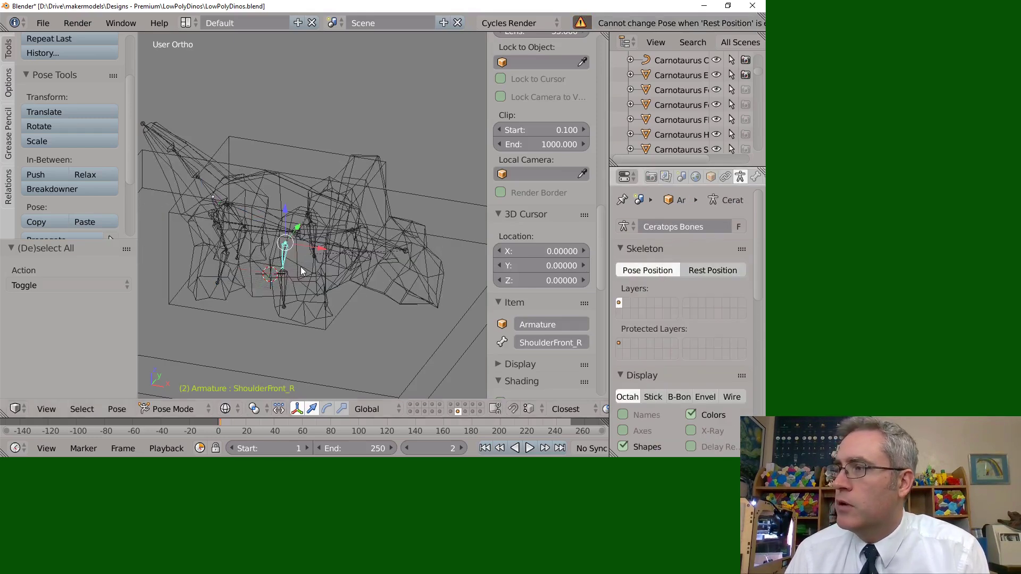
{"action": "key", "text": "z"}
Rotate the ShoulderFront_R, LegFront_R and HipBack_R bones to bend the right limbs
{"action": "middle_click_drag", "start_coordinate": [302, 264], "coordinate": [329, 251]}
{"action": "key", "text": "r"}
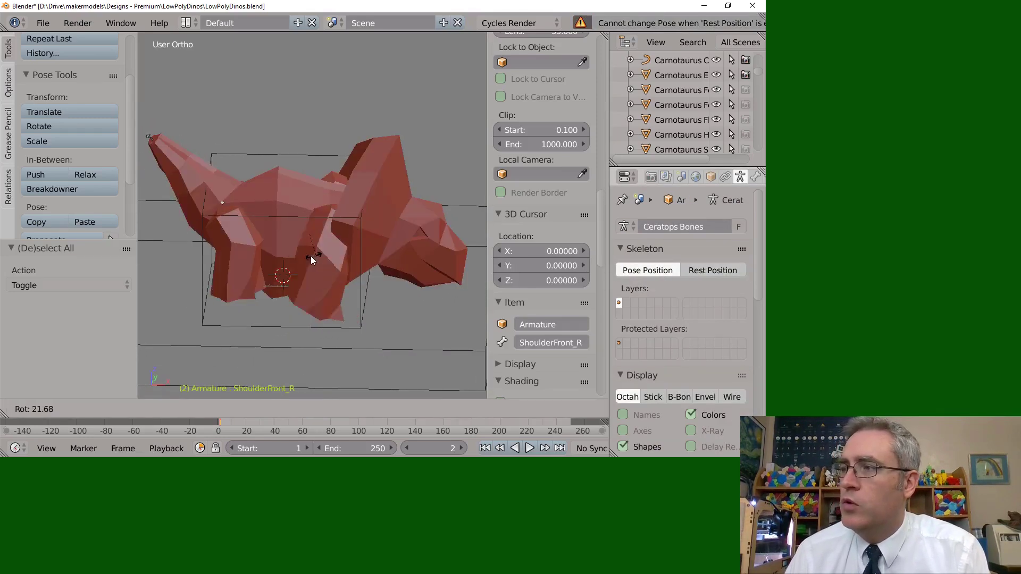
{"action": "left_click", "coordinate": [329, 257]}
{"action": "right_click", "coordinate": [316, 269]}
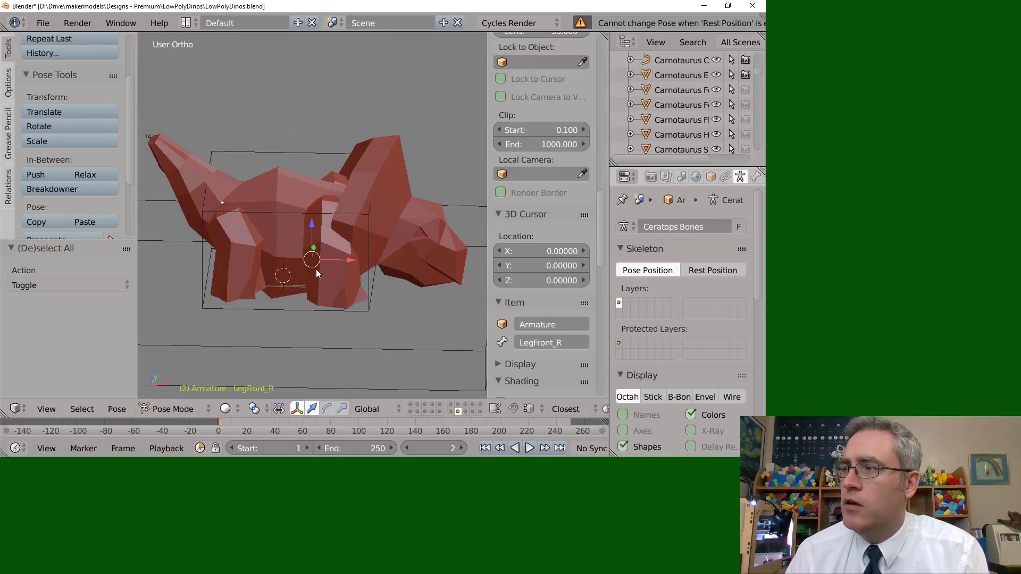
{"action": "key", "text": "r"}
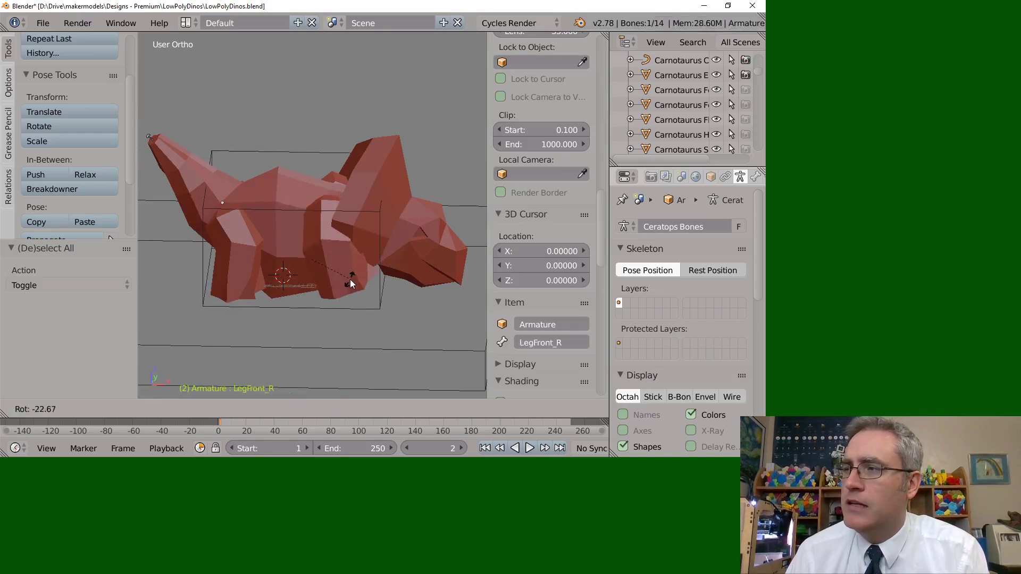
{"action": "left_click", "coordinate": [351, 284]}
{"action": "right_click", "coordinate": [237, 244]}
{"action": "key", "text": "r"}
{"action": "left_click", "coordinate": [247, 256]}
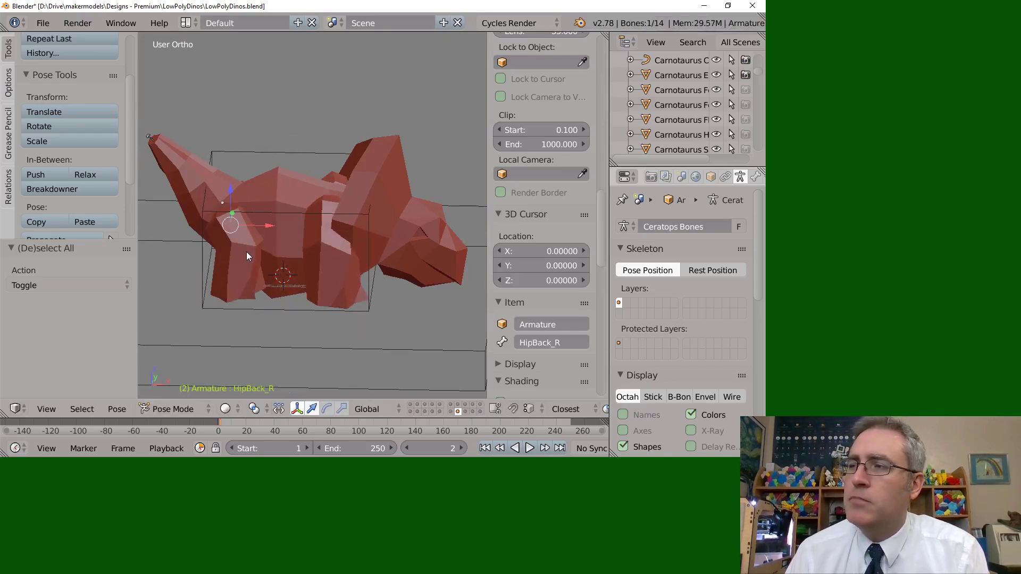
Reveal the hidden bones, then select the Ceratops Feet mesh and reveal all hidden head variants
{"action": "middle_click_drag", "start_coordinate": [289, 231], "coordinate": [237, 189]}
{"action": "scroll", "coordinate": [255, 192], "scroll_direction": "down", "scroll_amount": 2}
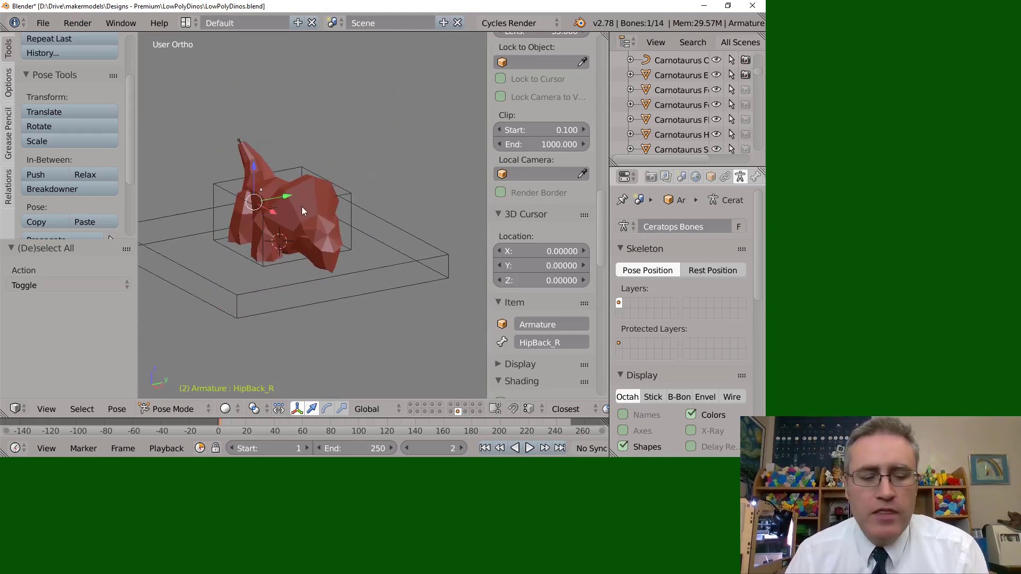
{"action": "key", "text": "alt+h"}
{"action": "right_click", "coordinate": [311, 211]}
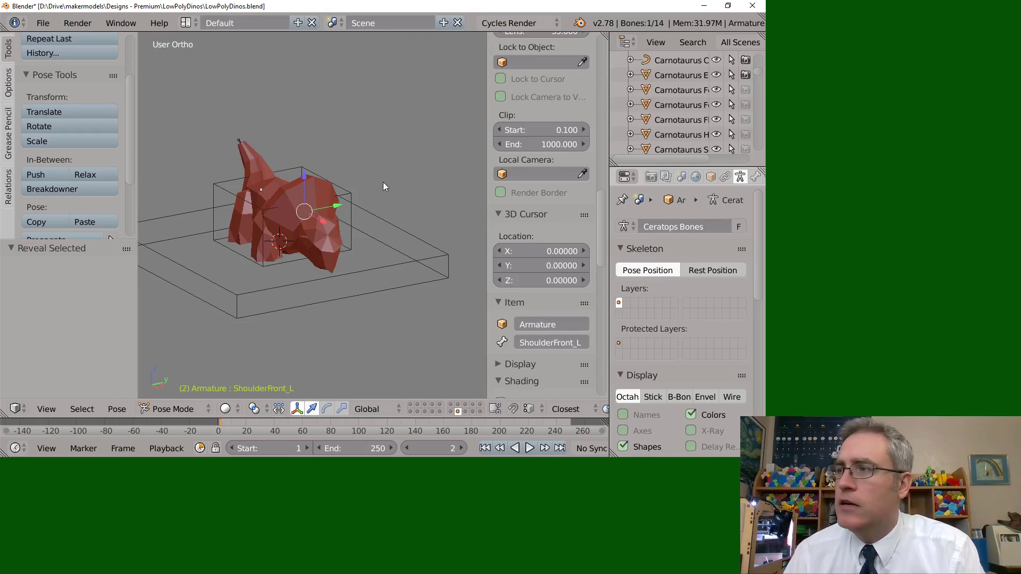
{"action": "scroll", "coordinate": [374, 185], "scroll_direction": "up", "scroll_amount": 2}
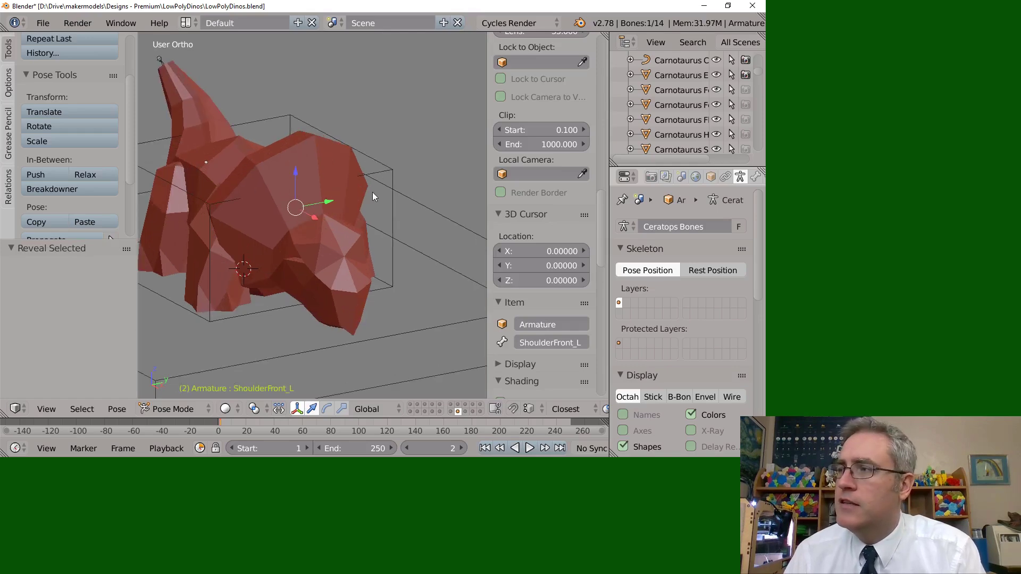
{"action": "right_click", "coordinate": [374, 194]}
{"action": "key", "text": "alt+h"}
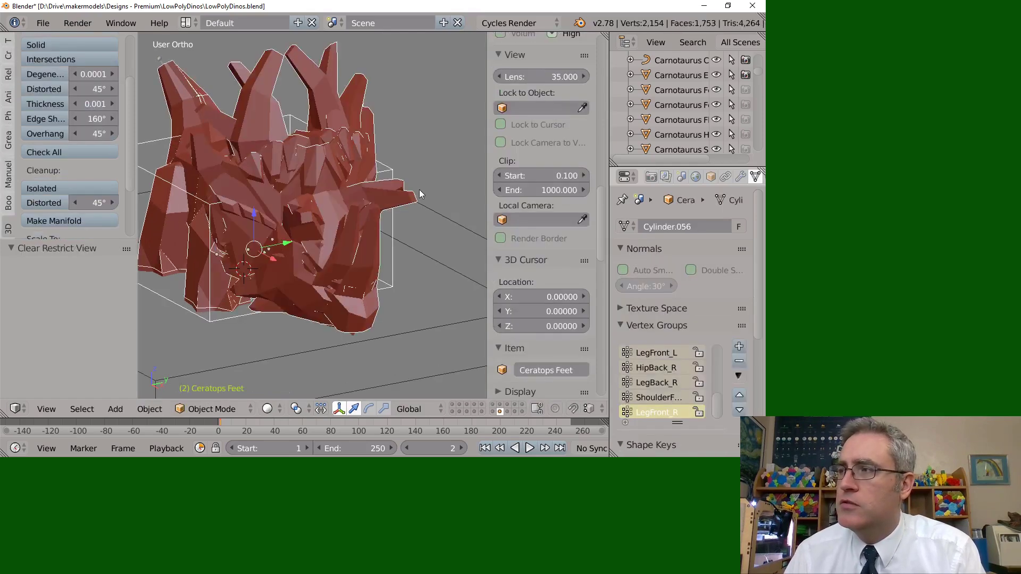
{"action": "right_click", "coordinate": [317, 163]}
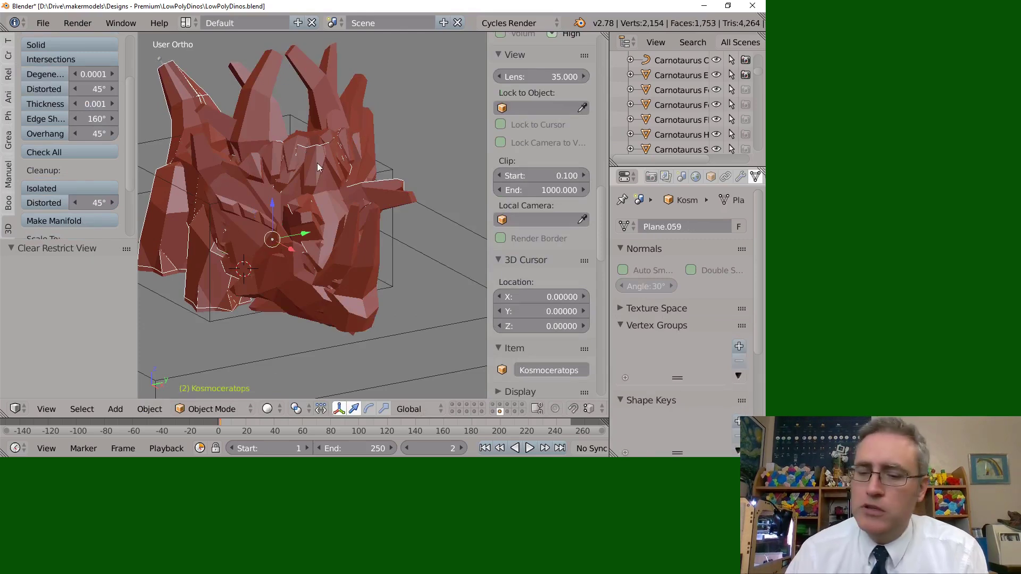
{"action": "key", "text": "KP_Divide"}
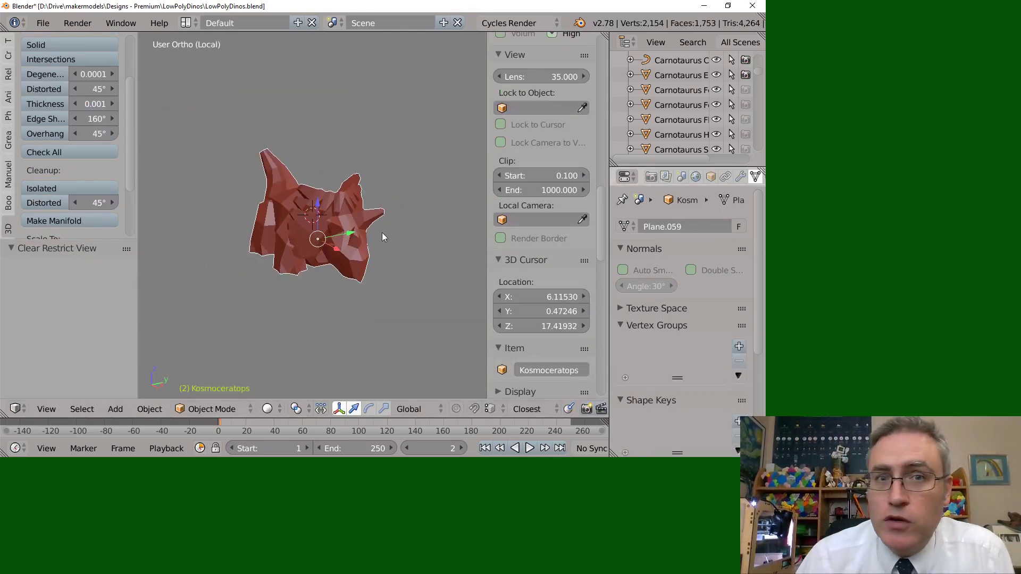
{"action": "mouse_move", "coordinate": [382, 232]}
{"action": "middle_mouse_down"}
{"action": "mouse_move", "coordinate": [404, 227]}
{"action": "mouse_move", "coordinate": [364, 222]}
{"action": "middle_mouse_up"}
{"action": "scroll", "coordinate": [309, 156], "scroll_direction": "up", "scroll_amount": 5}
{"action": "middle_click_drag", "start_coordinate": [309, 156], "coordinate": [351, 161]}
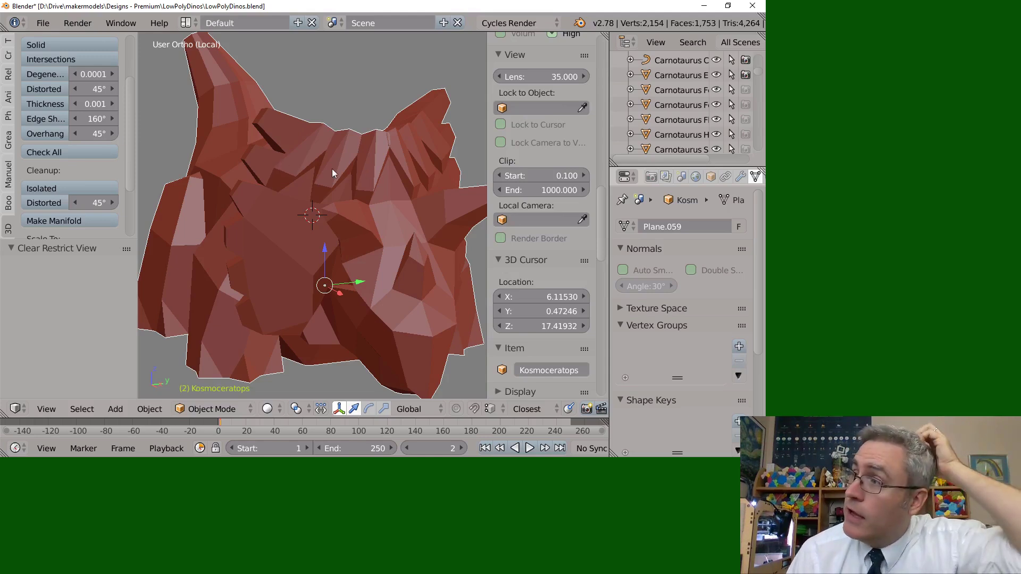
{"action": "middle_click_drag", "start_coordinate": [332, 168], "coordinate": [357, 165]}
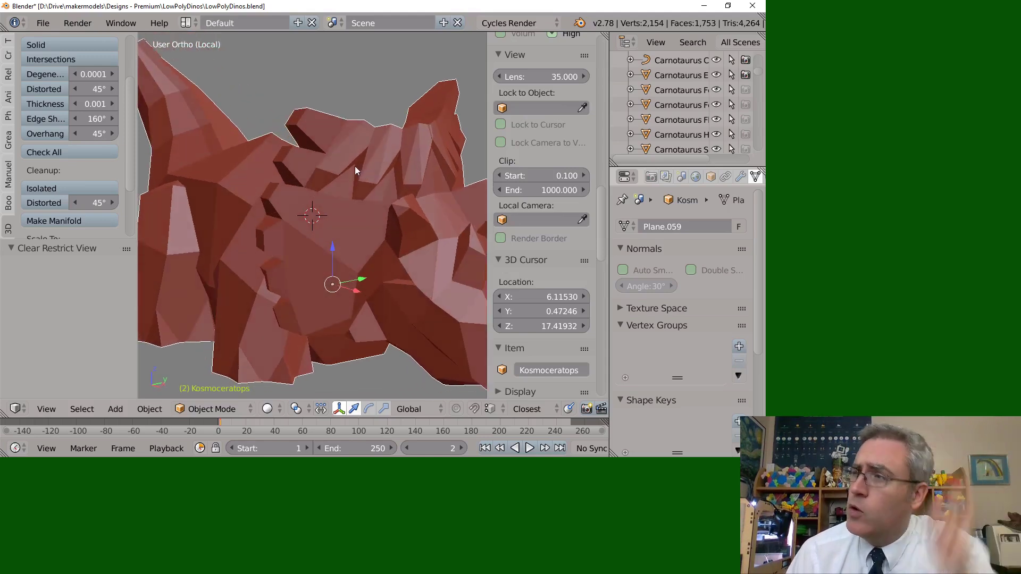
{"action": "scroll", "coordinate": [355, 166], "scroll_direction": "down", "scroll_amount": 4}
{"action": "mouse_move", "coordinate": [350, 174]}
{"action": "middle_mouse_down"}
{"action": "mouse_move", "coordinate": [280, 166]}
{"action": "mouse_move", "coordinate": [340, 163]}
{"action": "middle_mouse_up"}
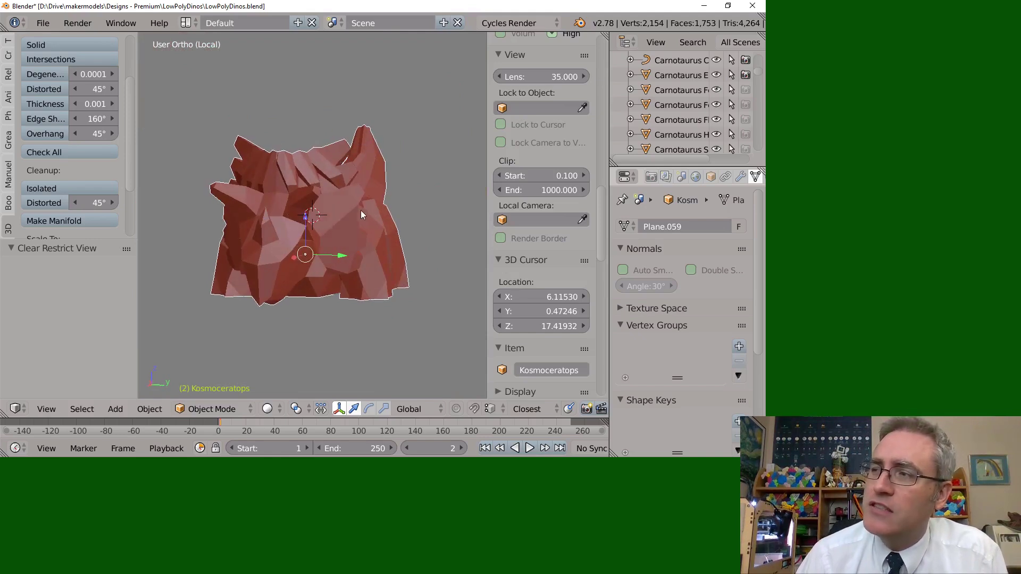
{"action": "middle_click_drag", "start_coordinate": [342, 229], "coordinate": [418, 223]}
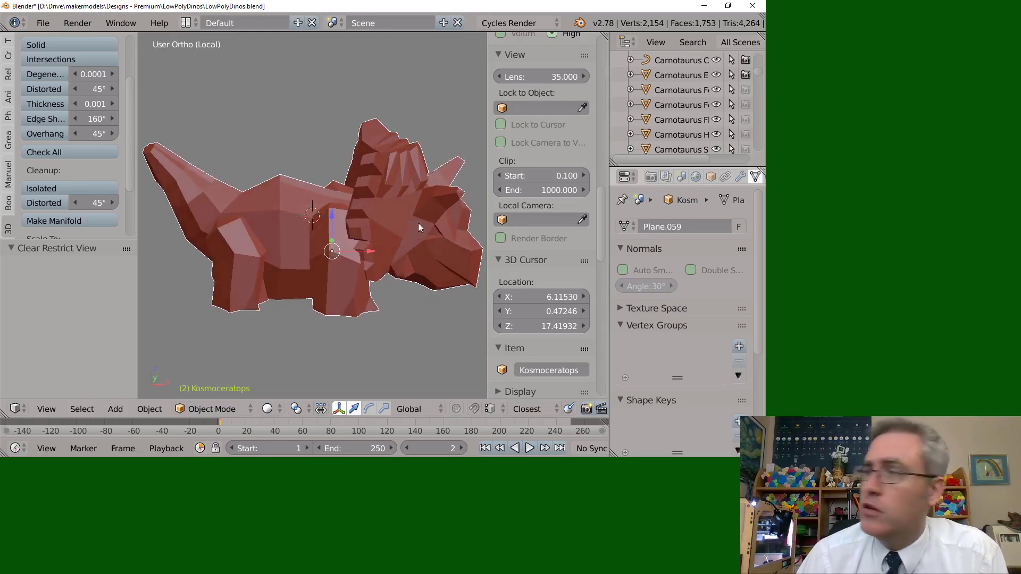
{"action": "key", "text": "KP_Divide"}
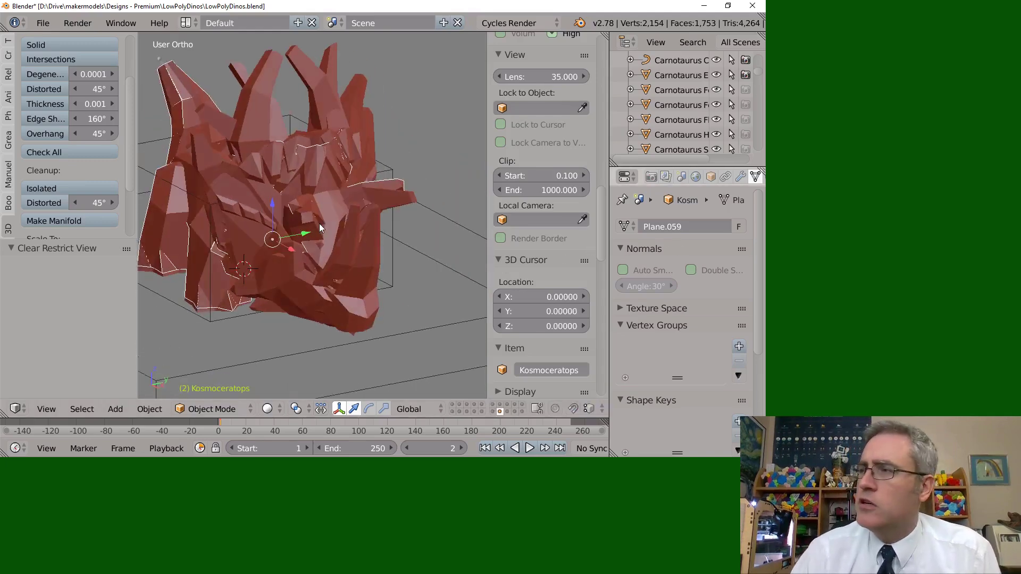
{"action": "right_click", "coordinate": [254, 213]}
{"action": "middle_click_drag", "start_coordinate": [219, 190], "coordinate": [242, 193]}
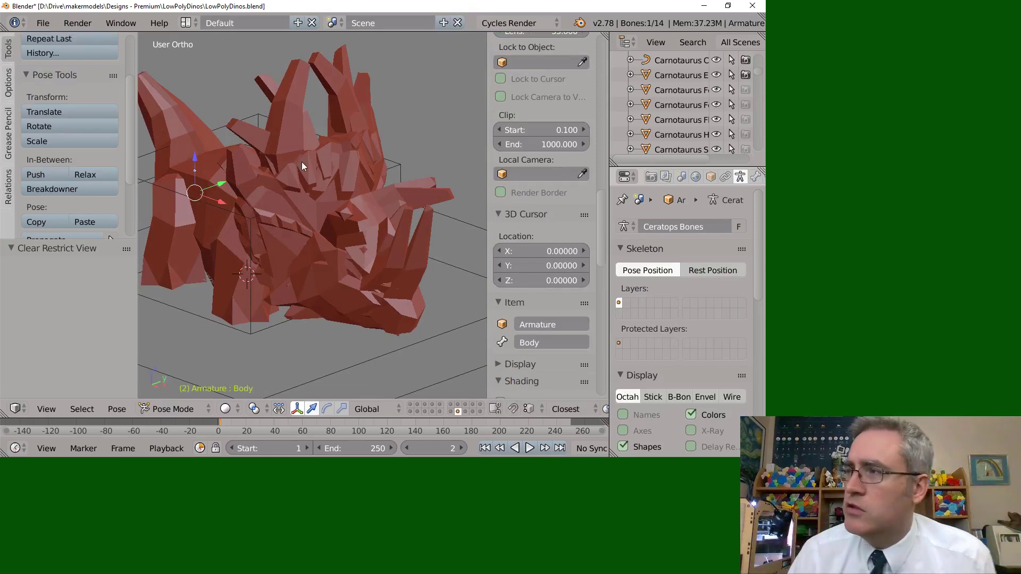
Isolate the Styracosaurus head in local view and show its Object properties
{"action": "right_click", "coordinate": [289, 146]}
{"action": "right_click", "coordinate": [275, 133]}
{"action": "key", "text": "KP_Divide"}
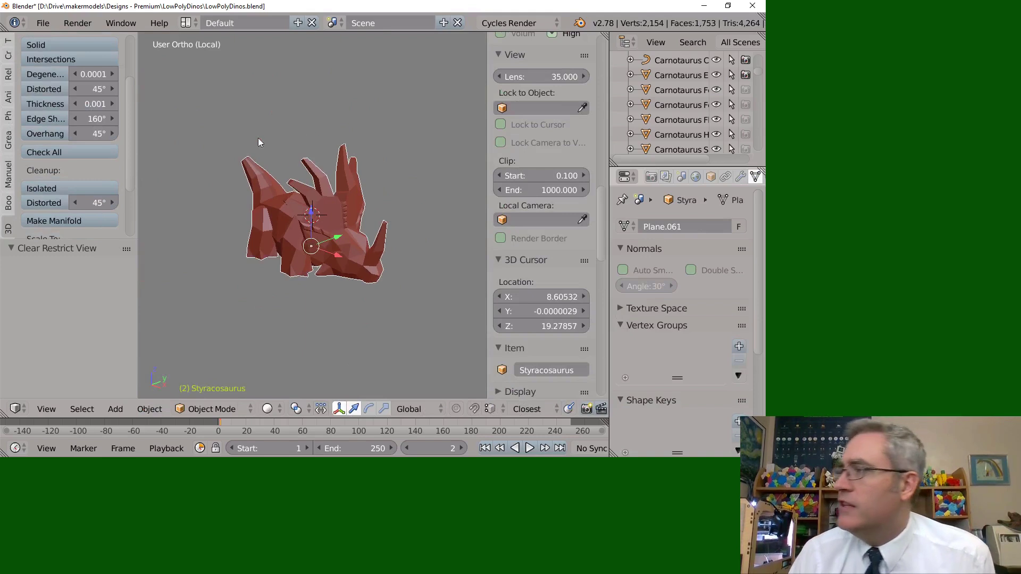
{"action": "left_click", "coordinate": [710, 177]}
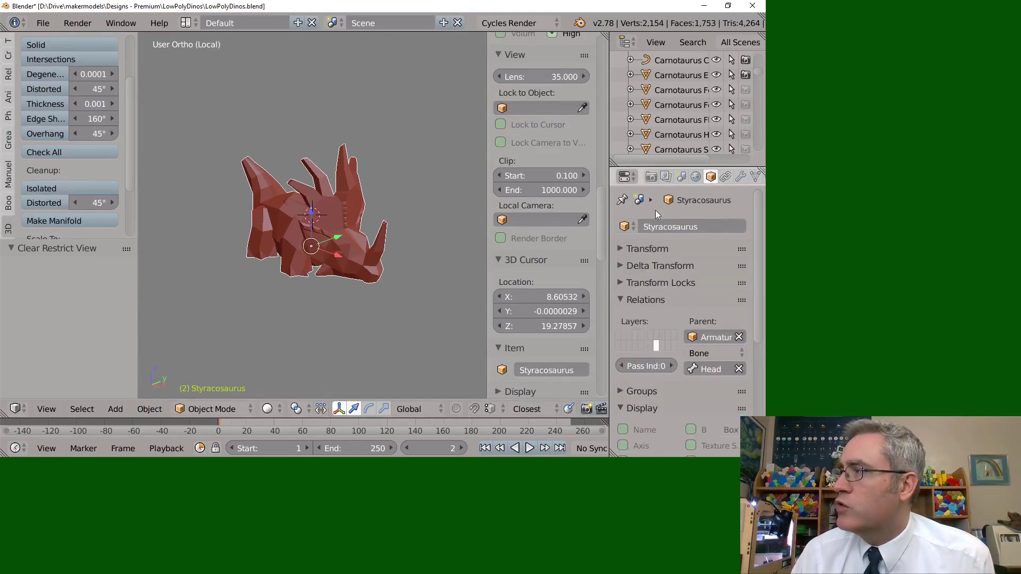
{"action": "scroll", "coordinate": [293, 227], "scroll_direction": "up", "scroll_amount": 4}
Orbit the Styracosaurus head through front and side views, then exit local view and select the neck bone
{"action": "middle_click_drag", "start_coordinate": [298, 228], "coordinate": [325, 212]}
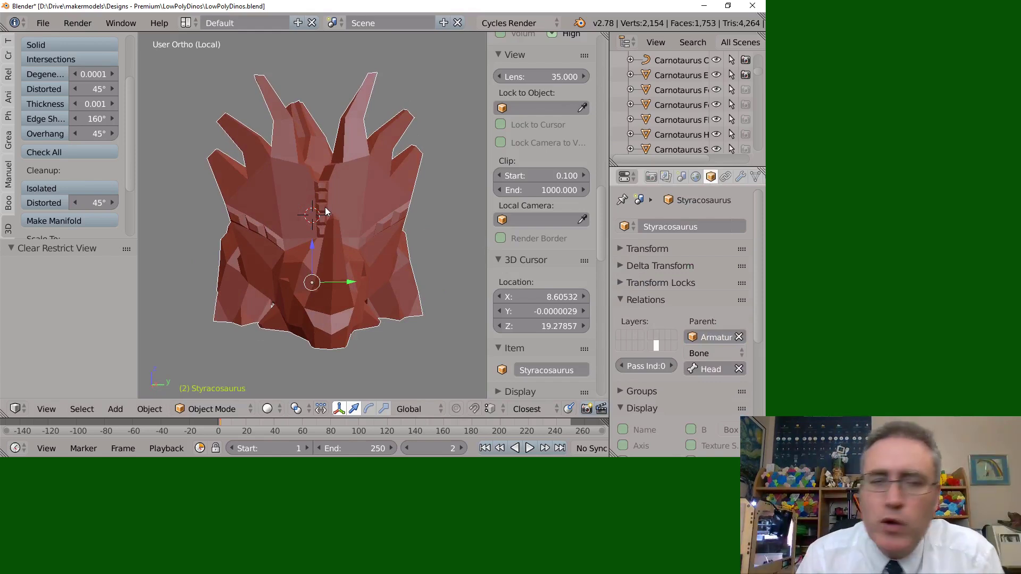
{"action": "middle_click_drag", "start_coordinate": [283, 243], "coordinate": [349, 196]}
{"action": "middle_click_drag", "start_coordinate": [342, 237], "coordinate": [390, 254]}
{"action": "middle_click_drag", "start_coordinate": [423, 182], "coordinate": [332, 235]}
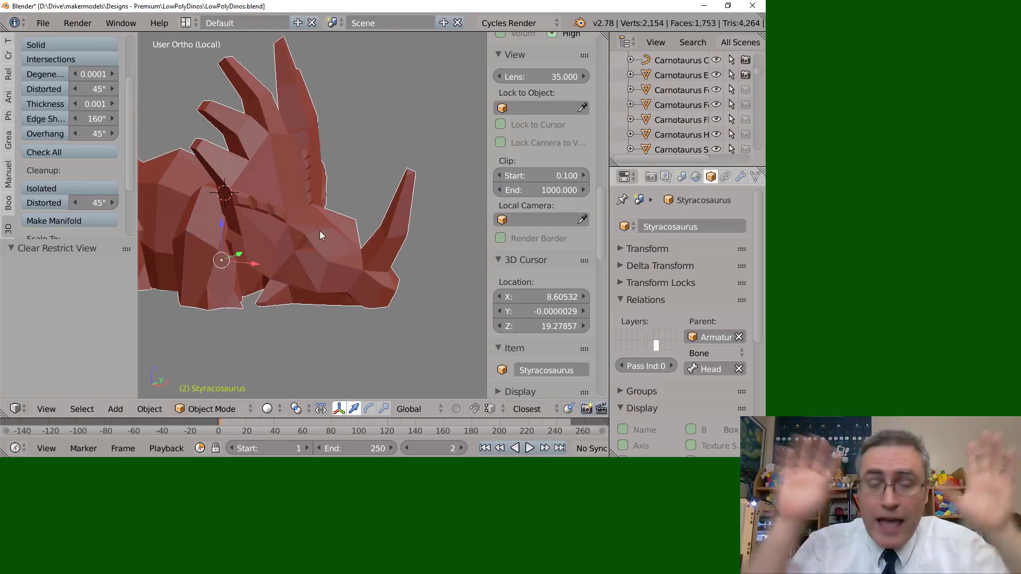
{"action": "middle_click_drag", "start_coordinate": [353, 174], "coordinate": [311, 170]}
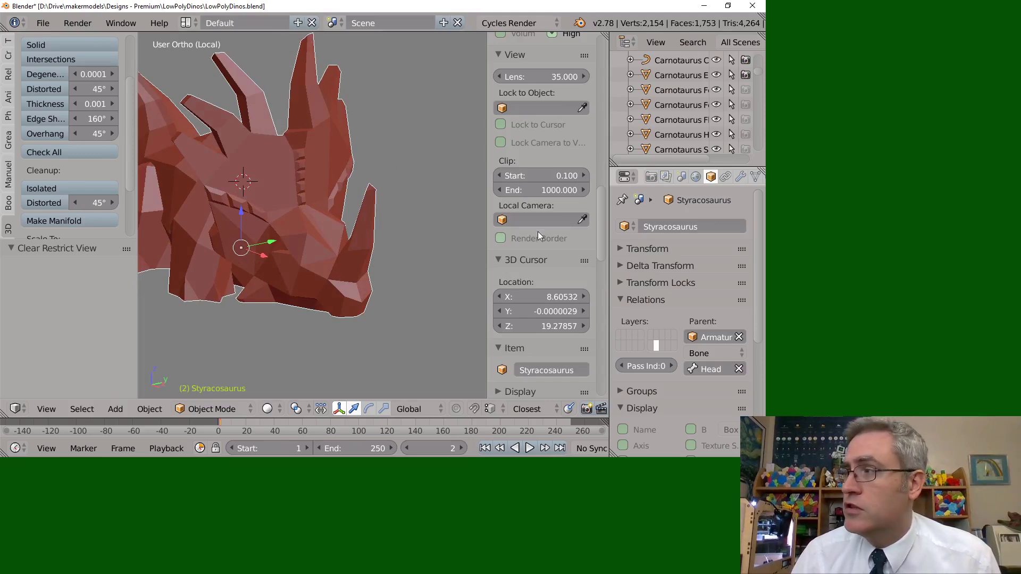
{"action": "key", "text": "KP_Divide"}
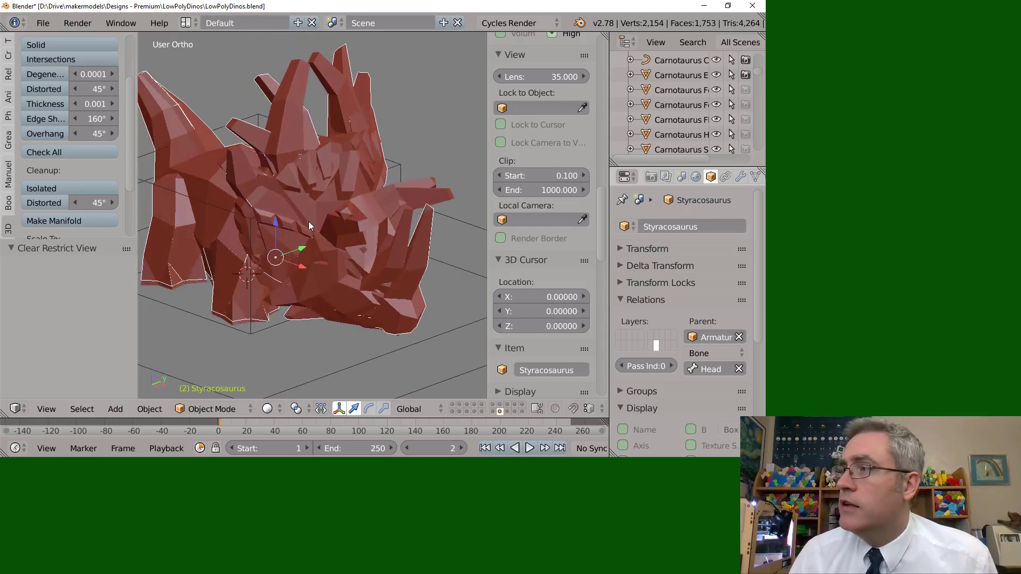
{"action": "right_click", "coordinate": [290, 229]}
Isolate the Wendiceratops head, orbit it from front and side, then return to the full scene
{"action": "right_click", "coordinate": [324, 179]}
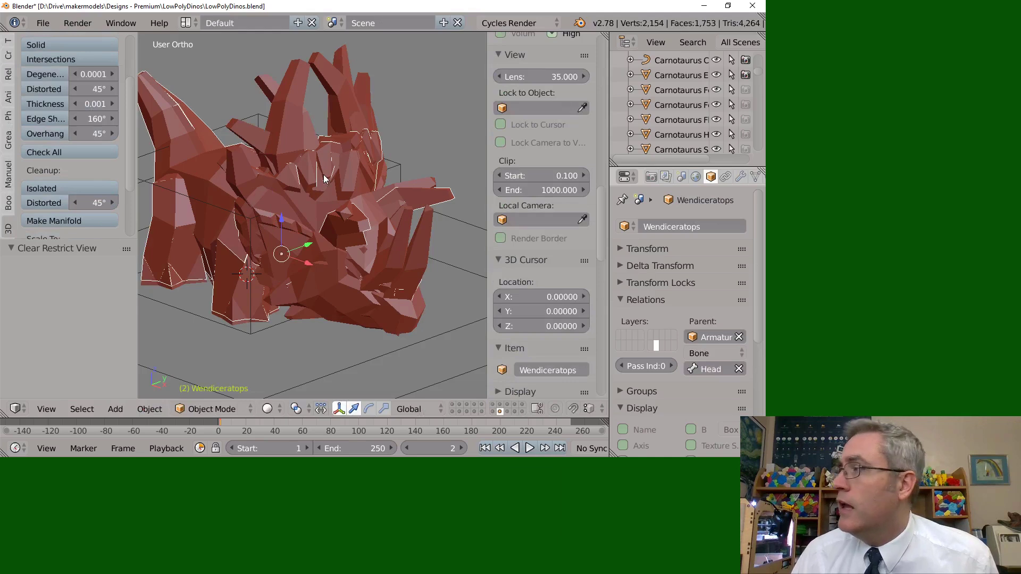
{"action": "key", "text": "KP_Divide"}
{"action": "middle_click_drag", "start_coordinate": [383, 278], "coordinate": [345, 251]}
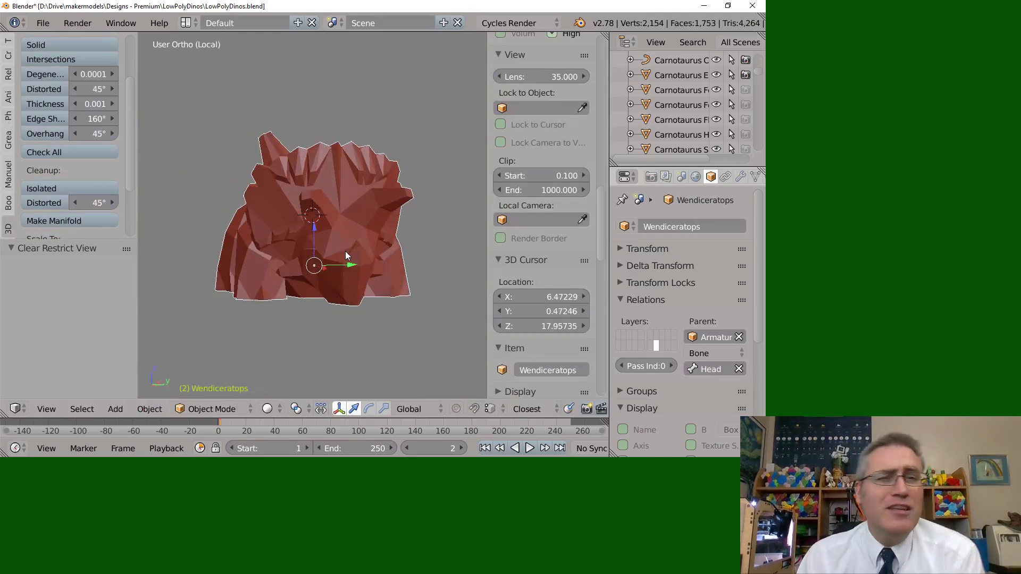
{"action": "middle_click_drag", "start_coordinate": [325, 220], "coordinate": [357, 154]}
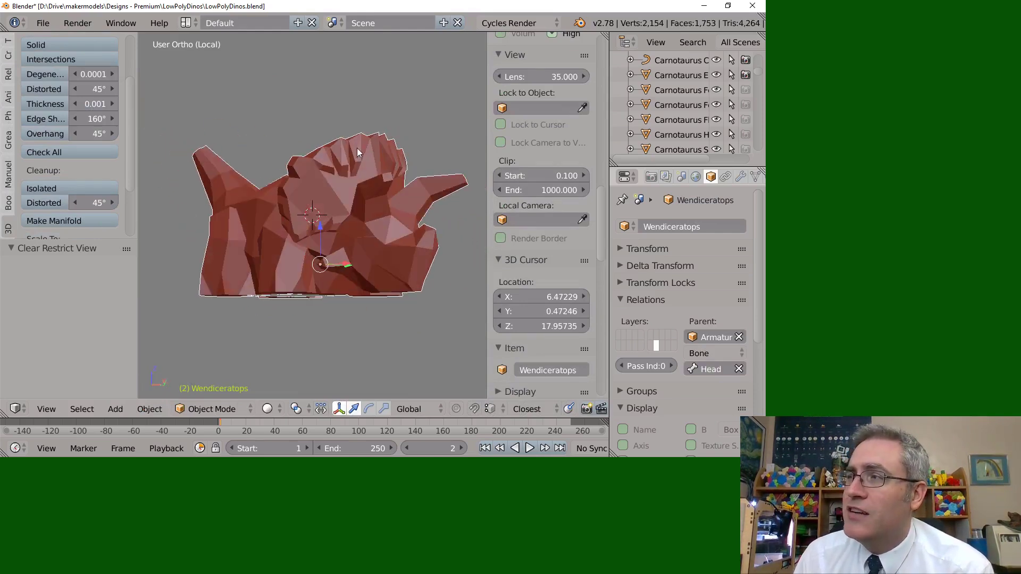
{"action": "mouse_move", "coordinate": [346, 211]}
{"action": "middle_mouse_down"}
{"action": "mouse_move", "coordinate": [327, 222]}
{"action": "mouse_move", "coordinate": [359, 221]}
{"action": "mouse_move", "coordinate": [335, 222]}
{"action": "middle_mouse_up"}
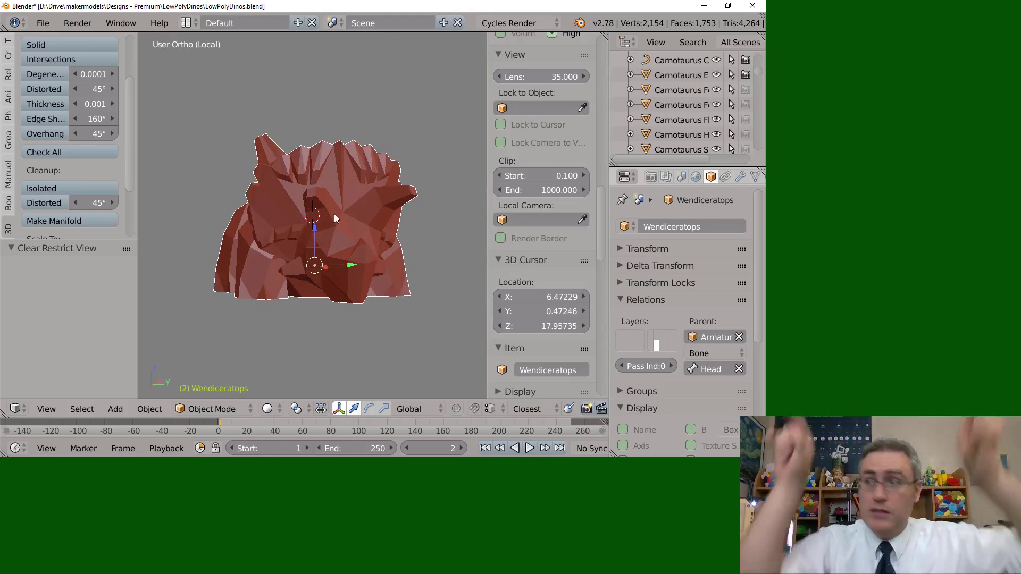
{"action": "middle_click_drag", "start_coordinate": [371, 250], "coordinate": [396, 252]}
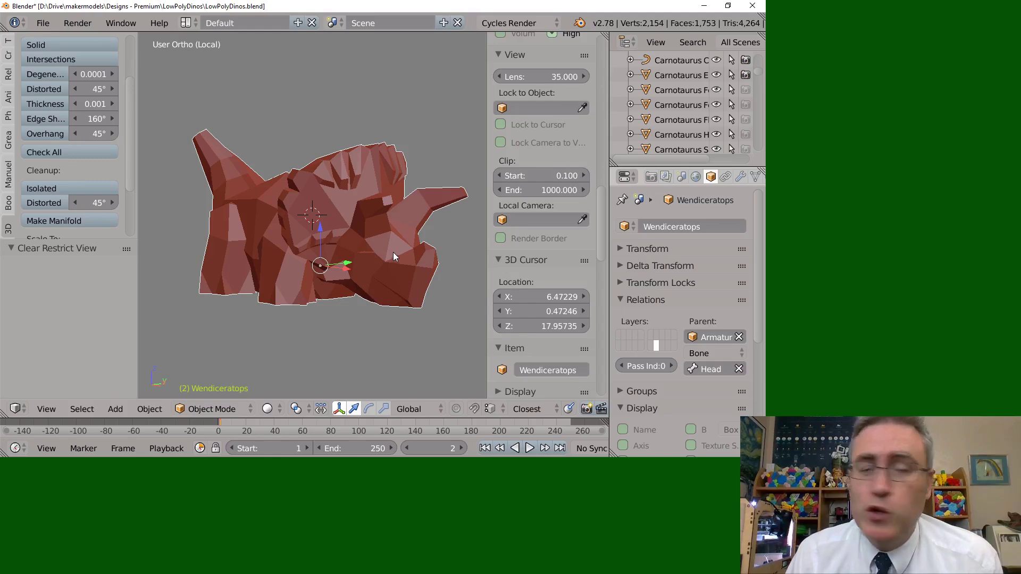
{"action": "key", "text": "KP_Divide"}
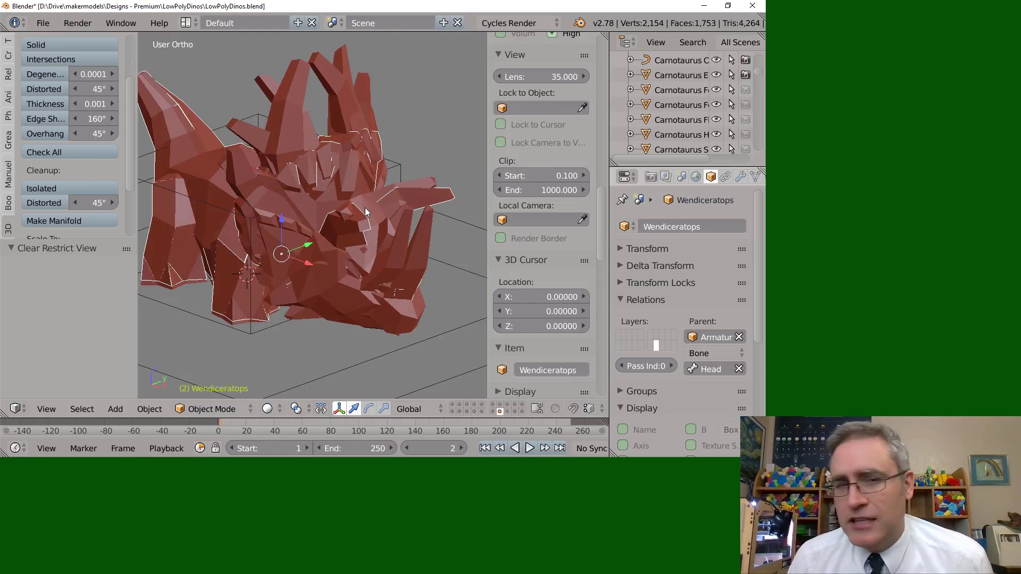
Hide the sidebar and isolate the Rubeosaurus head, briefly playing its animation and viewing it side-on
{"action": "key", "text": "n"}
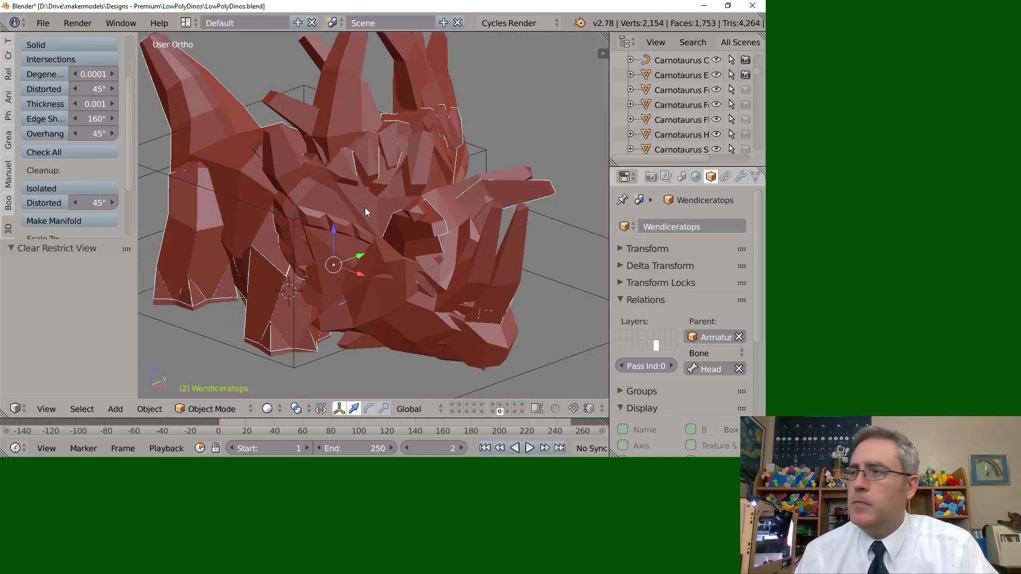
{"action": "middle_click_drag", "start_coordinate": [323, 198], "coordinate": [365, 189]}
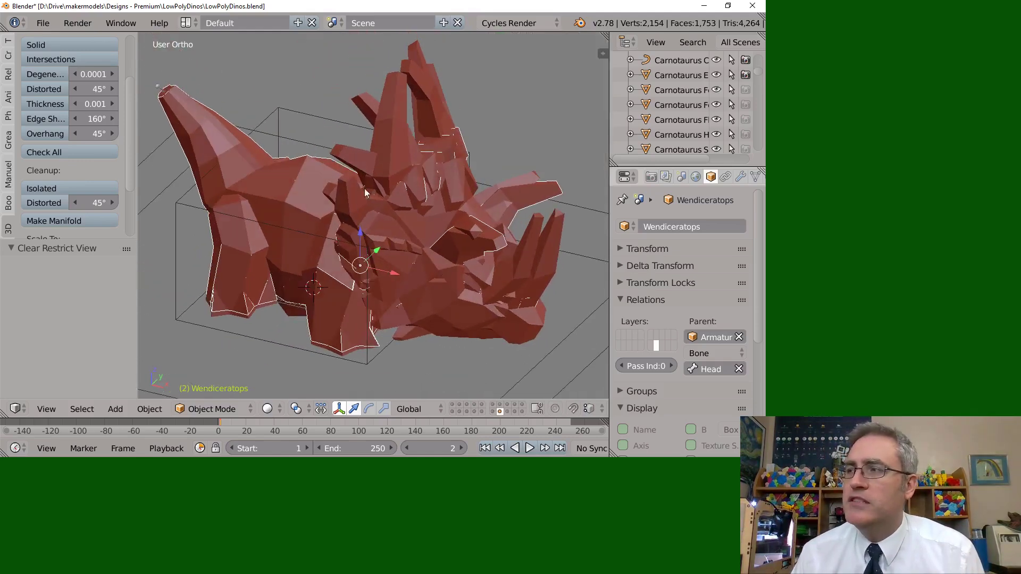
{"action": "right_click", "coordinate": [389, 154]}
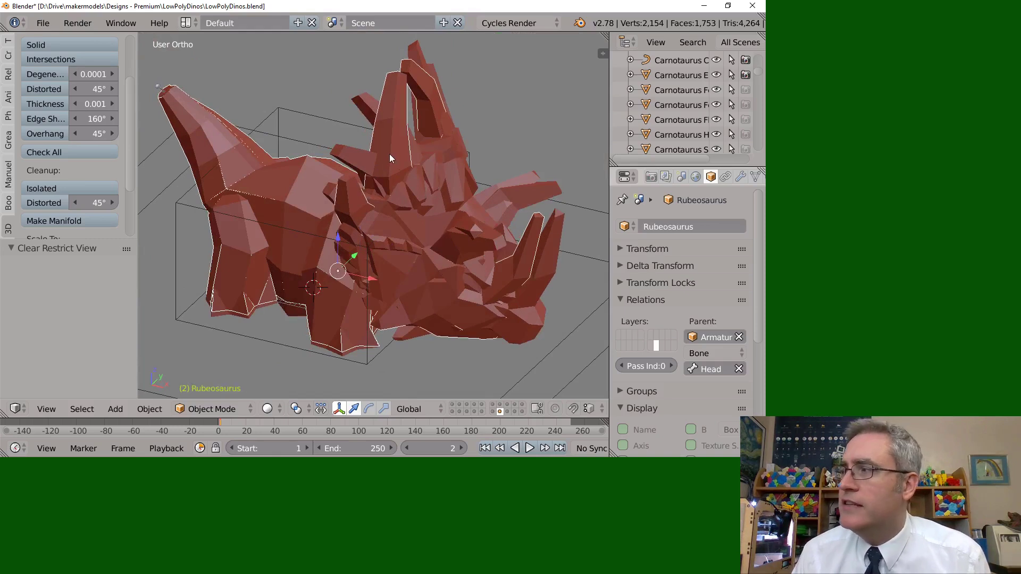
{"action": "key", "text": "KP_Divide"}
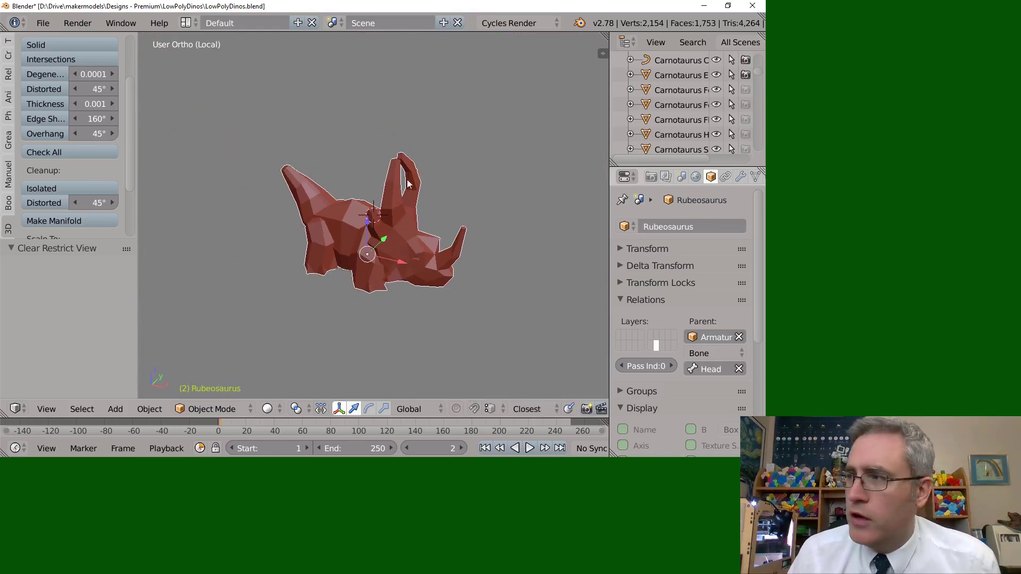
{"action": "scroll", "coordinate": [403, 234], "scroll_direction": "up", "scroll_amount": 2}
{"action": "mouse_move", "coordinate": [403, 234]}
{"action": "middle_mouse_down"}
{"action": "mouse_move", "coordinate": [413, 235]}
{"action": "mouse_move", "coordinate": [385, 228]}
{"action": "middle_mouse_up"}
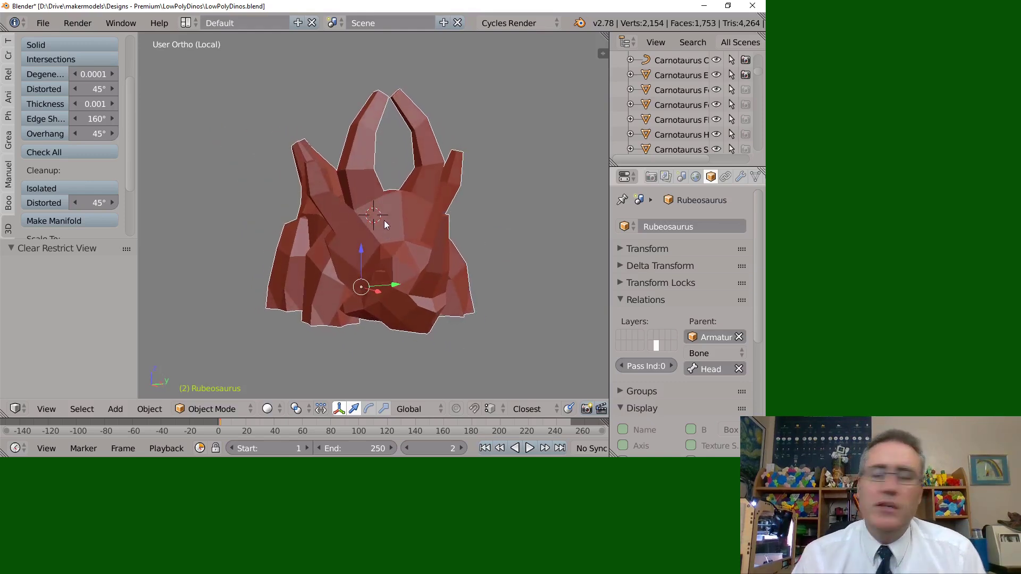
{"action": "key", "text": "alt+a"}
{"action": "key", "text": "Escape"}
{"action": "middle_click_drag", "start_coordinate": [387, 236], "coordinate": [365, 232]}
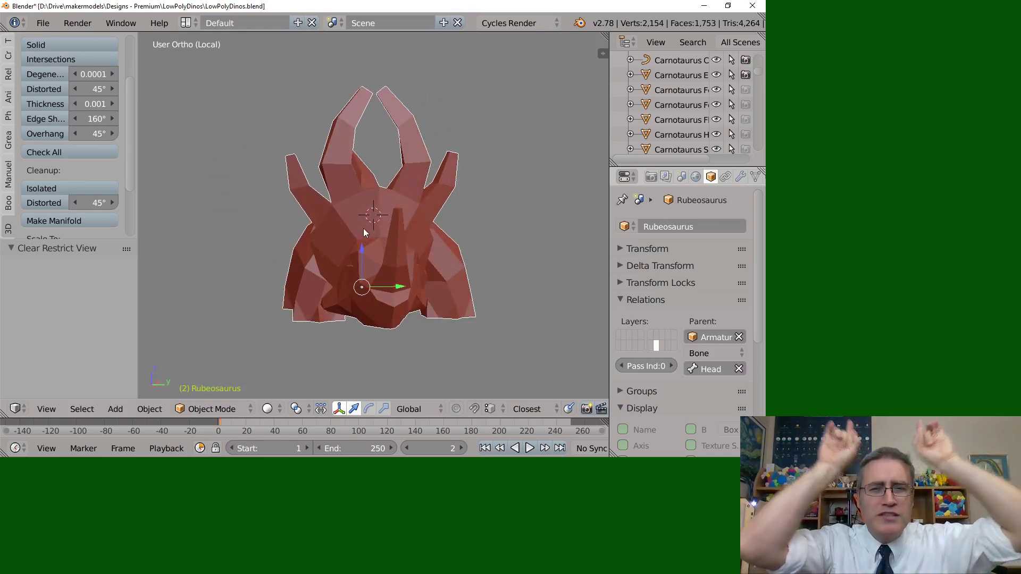
{"action": "middle_click_drag", "start_coordinate": [364, 232], "coordinate": [440, 249]}
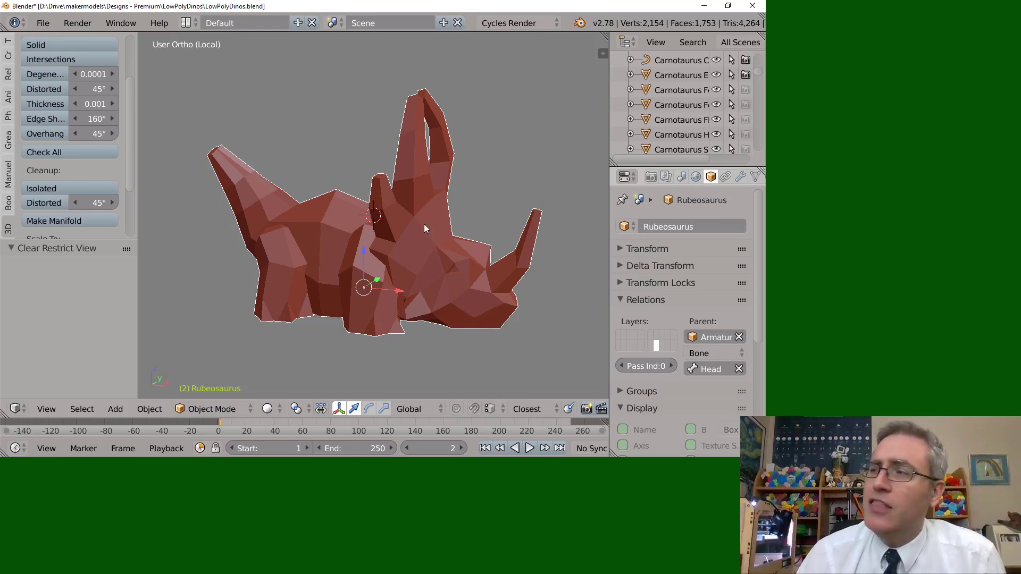
Exit local view and switch to the Regaliceratops image search in Chrome
{"action": "key", "text": "KP_Divide"}
{"action": "middle_click_drag", "start_coordinate": [416, 242], "coordinate": [381, 232]}
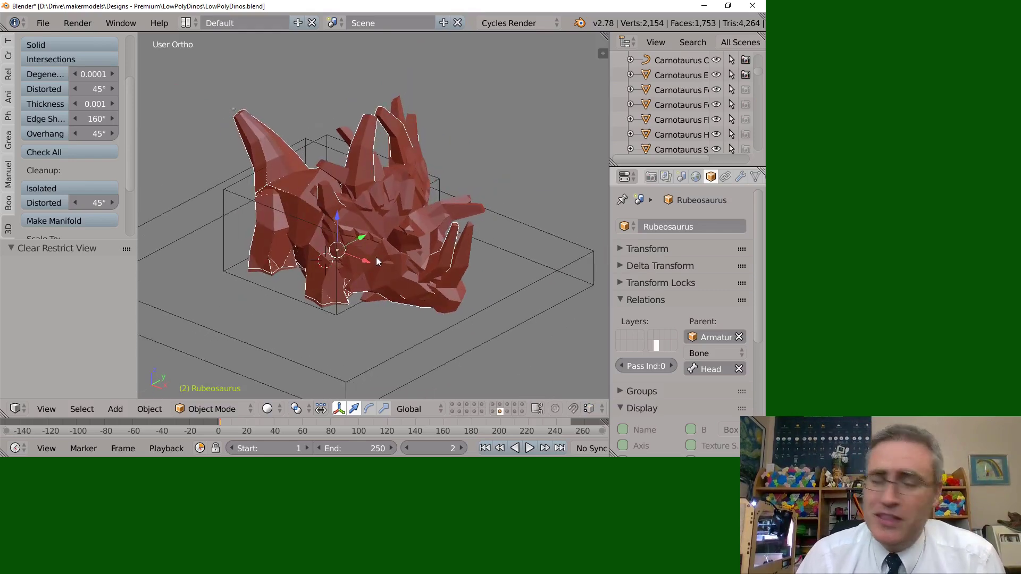
{"action": "left_click", "coordinate": [194, 462]}
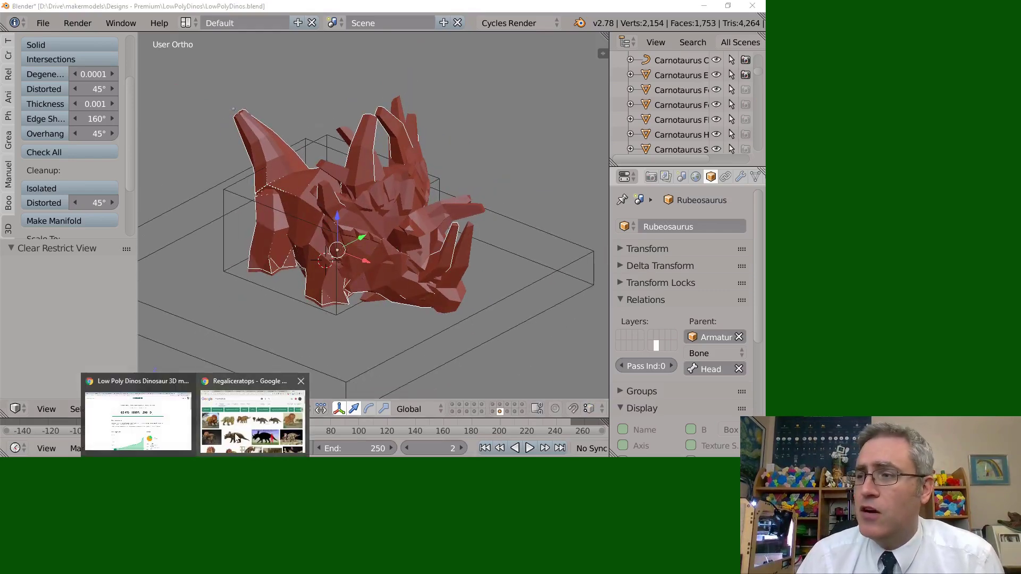
{"action": "left_click", "coordinate": [254, 420]}
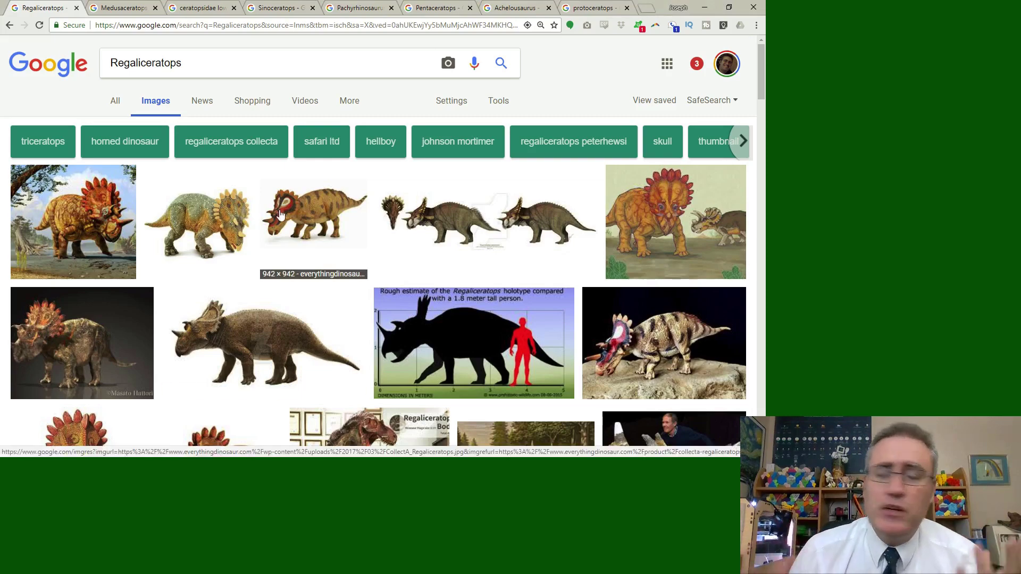
Preview the Discover Magazine Regaliceratops illustration, then move through the Medusaceratops and ceratopsidae searches
{"action": "left_click", "coordinate": [694, 199]}
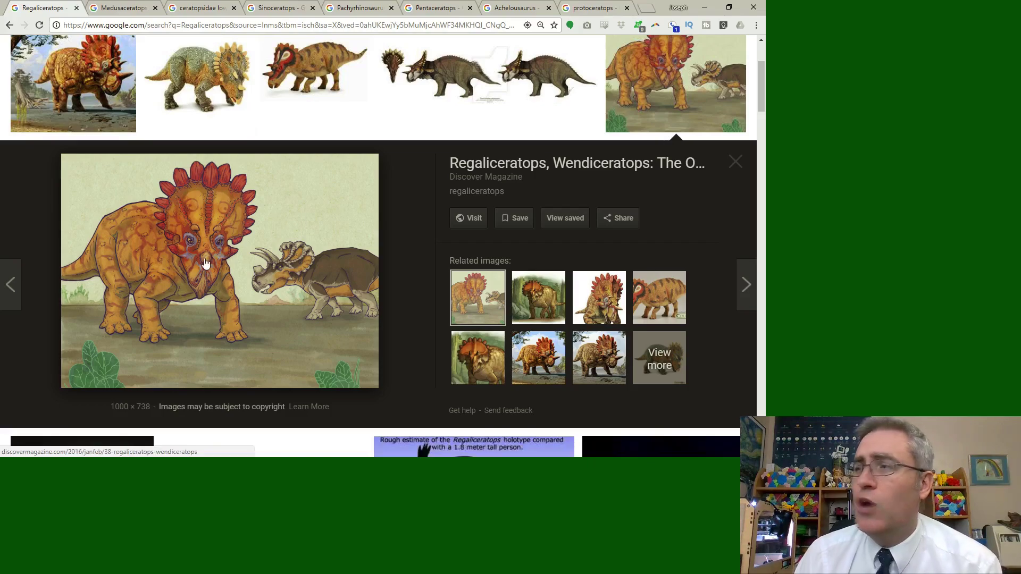
{"action": "scroll", "coordinate": [206, 262], "scroll_direction": "down", "scroll_amount": 6}
{"action": "scroll", "coordinate": [209, 255], "scroll_direction": "up", "scroll_amount": 6}
{"action": "scroll", "coordinate": [209, 255], "scroll_direction": "down", "scroll_amount": 4}
{"action": "scroll", "coordinate": [209, 255], "scroll_direction": "up", "scroll_amount": 5}
{"action": "key", "text": "ctrl+Tab"}
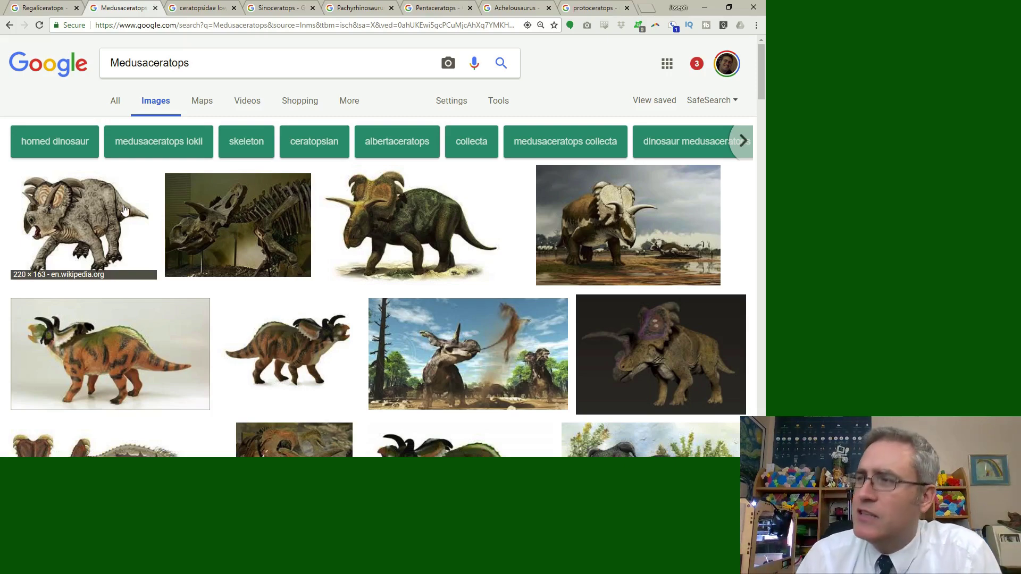
{"action": "left_click", "coordinate": [184, 10]}
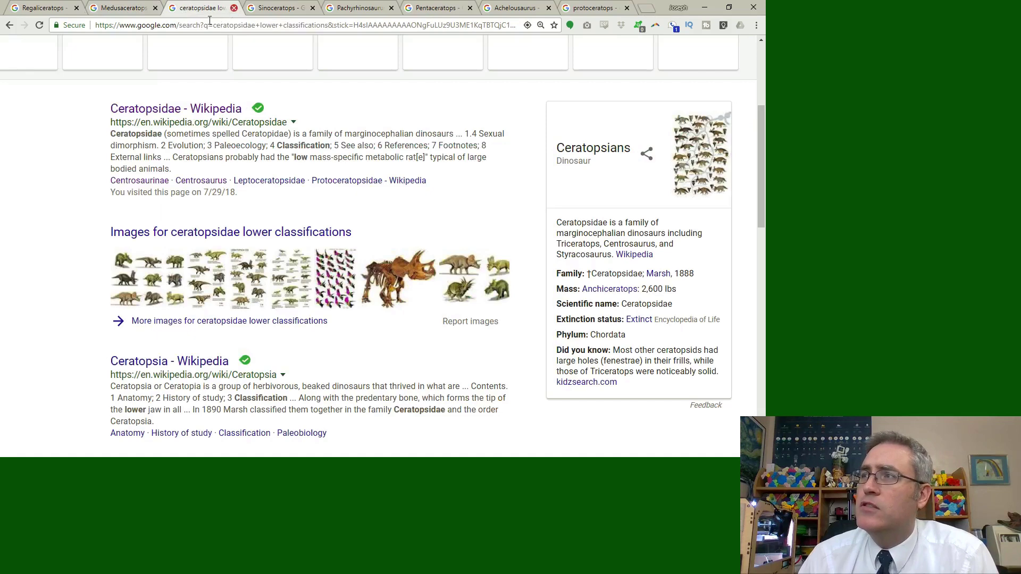
Close the ceratopsidae search, open the Sinoceratops skeleton image in a new tab, and preview Sinoceratops results
{"action": "left_click", "coordinate": [234, 8]}
{"action": "middle_click", "coordinate": [205, 198]}
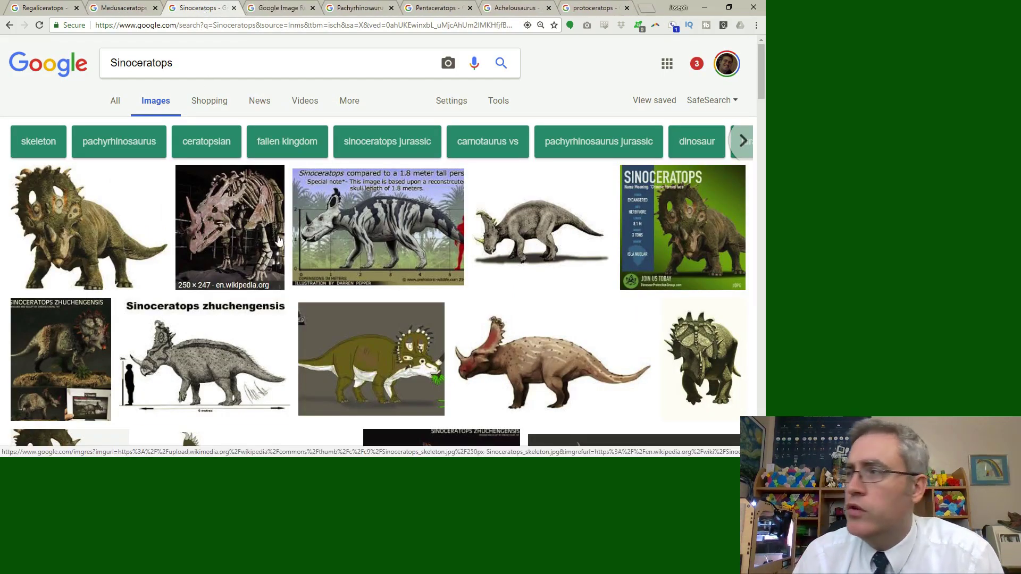
{"action": "scroll", "coordinate": [165, 194], "scroll_direction": "down", "scroll_amount": 3}
{"action": "scroll", "coordinate": [135, 177], "scroll_direction": "up", "scroll_amount": 2}
{"action": "left_click", "coordinate": [115, 172]}
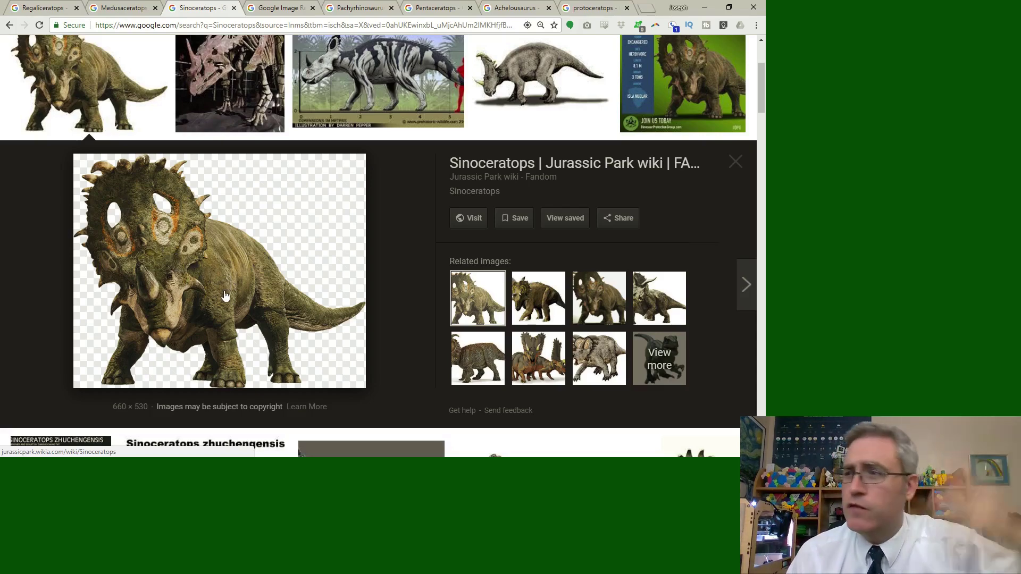
{"action": "scroll", "coordinate": [373, 241], "scroll_direction": "down", "scroll_amount": 5}
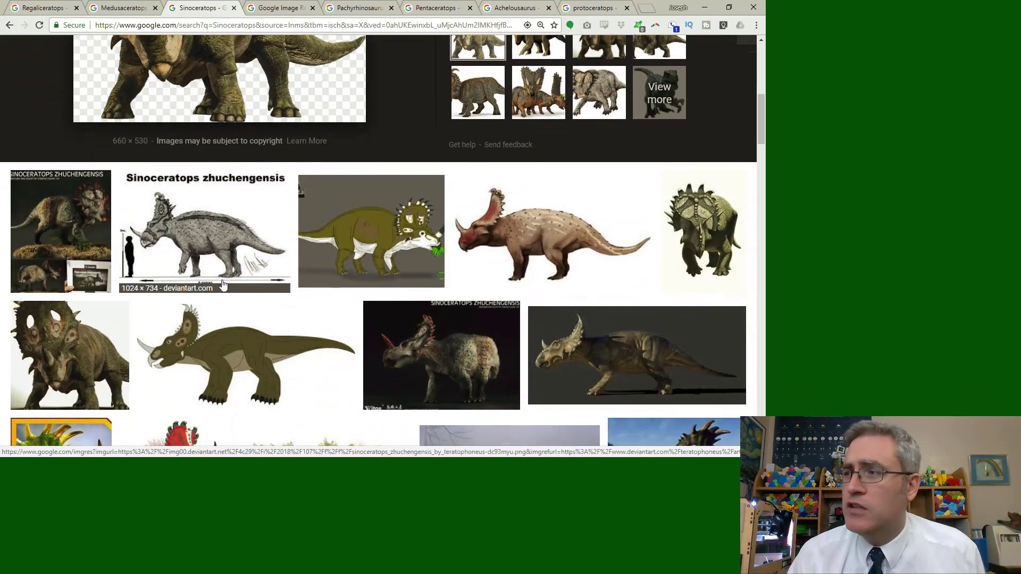
Preview the red-frilled Sinoceratops illustrations, then close the extra tab for the Pachyrhinosaurus results
{"action": "left_click", "coordinate": [502, 211]}
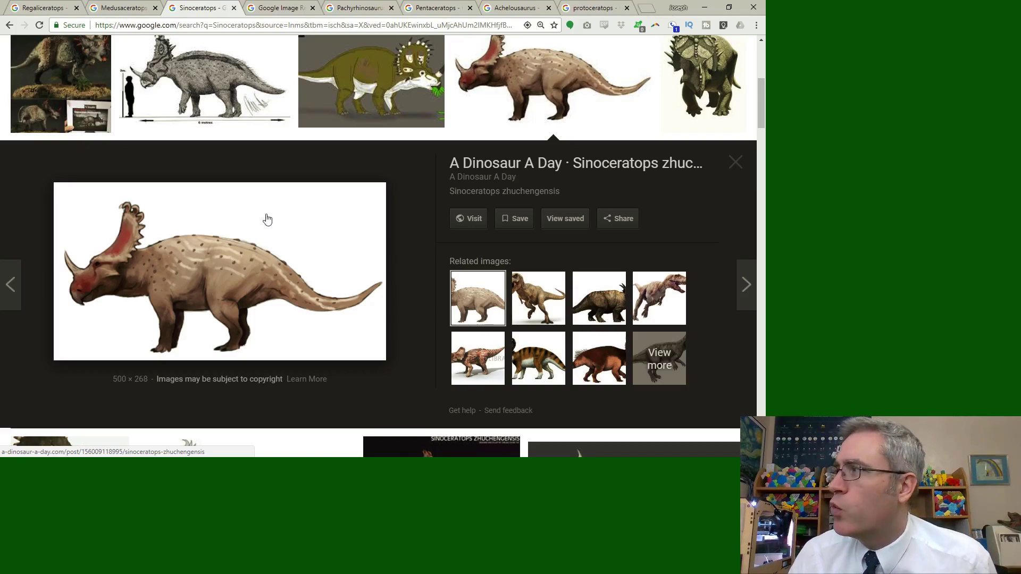
{"action": "key", "text": "Right"}
{"action": "scroll", "coordinate": [240, 208], "scroll_direction": "down", "scroll_amount": 5}
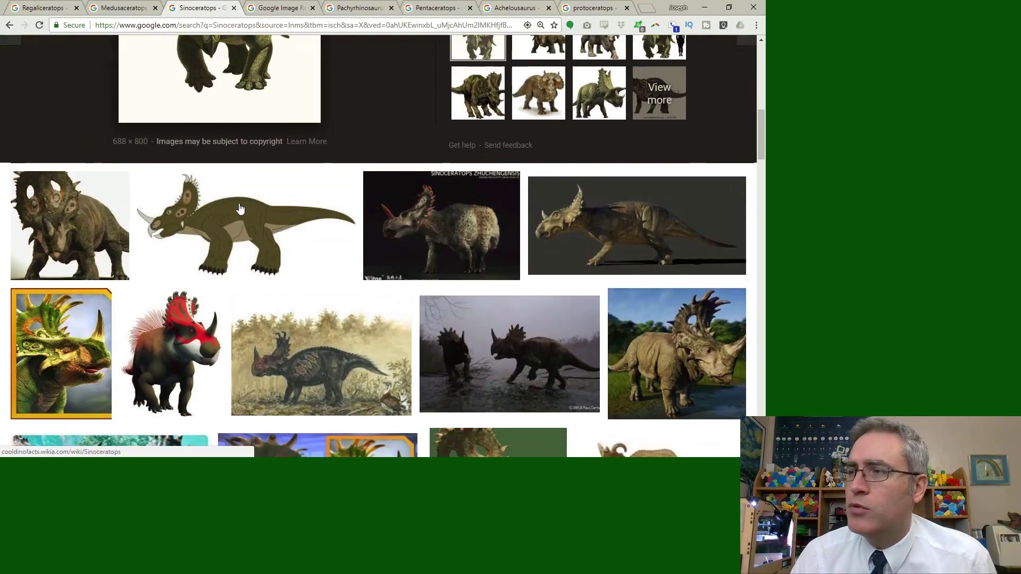
{"action": "scroll", "coordinate": [242, 204], "scroll_direction": "up", "scroll_amount": 2}
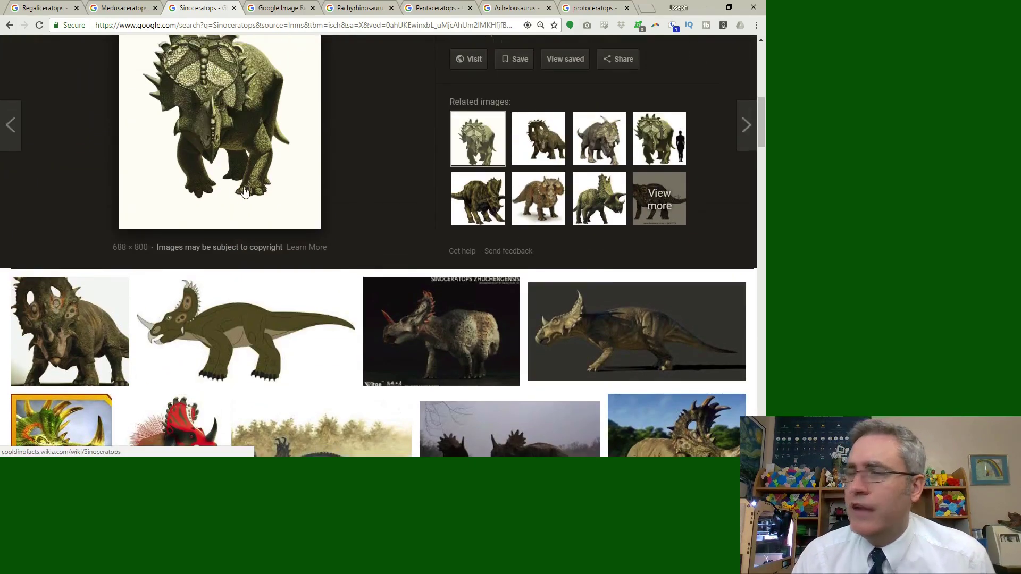
{"action": "left_click", "coordinate": [278, 15]}
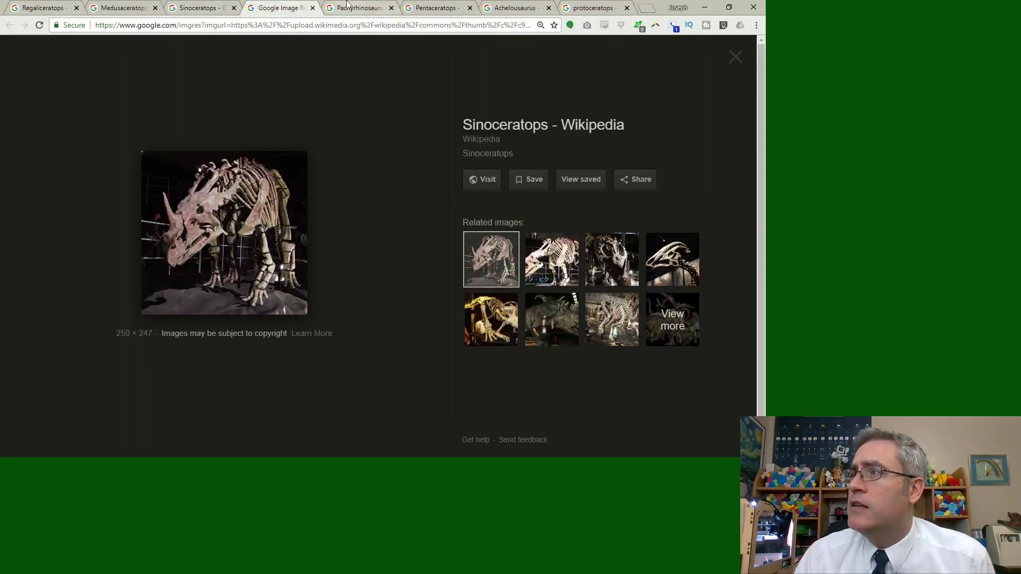
{"action": "left_click", "coordinate": [314, 8]}
{"action": "left_click", "coordinate": [291, 8]}
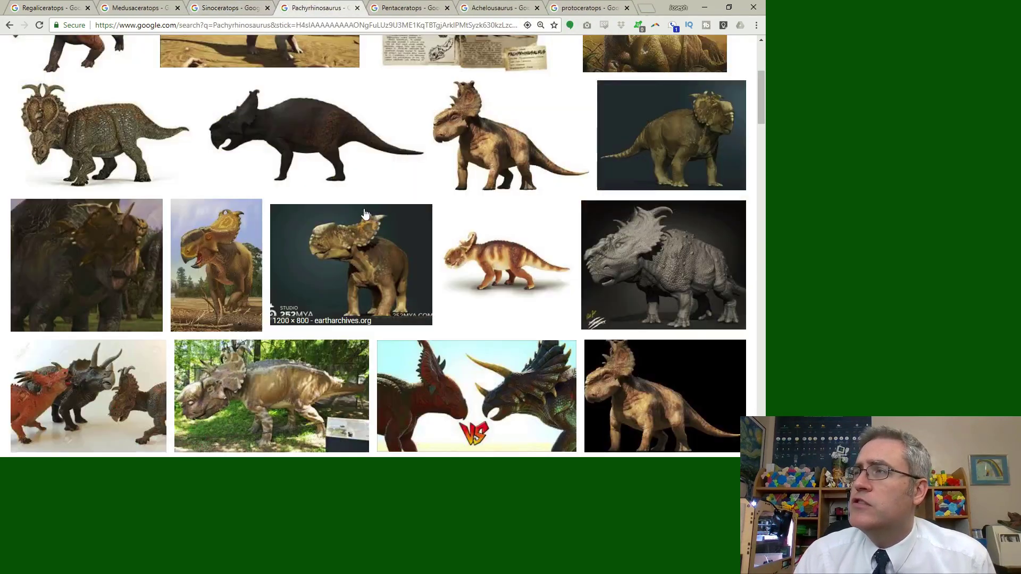
{"action": "scroll", "coordinate": [366, 214], "scroll_direction": "up", "scroll_amount": 4}
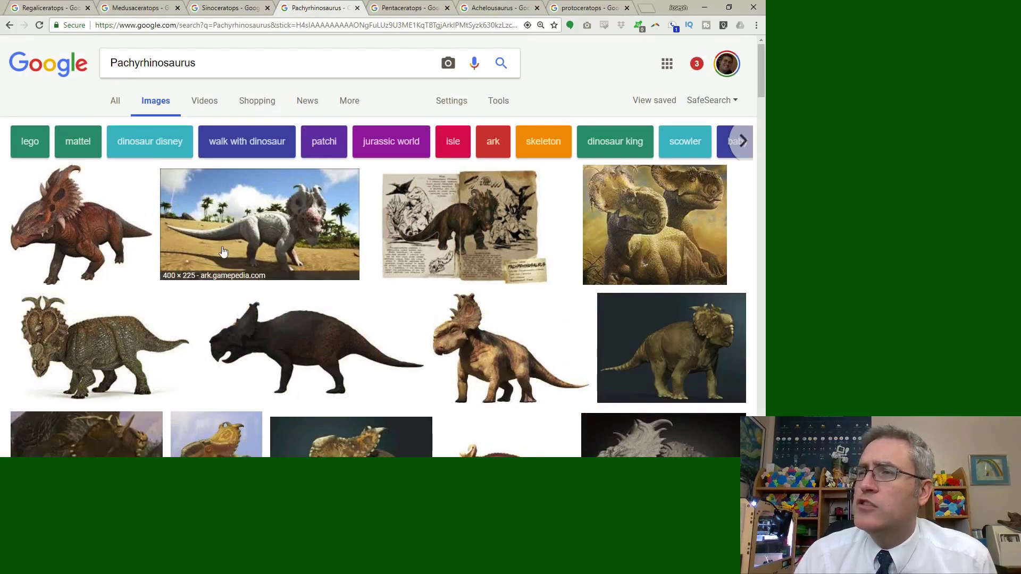
Preview the brown, Shapeways render and 'Stays Alert' Pachyrhinosaurus pictures, then go to Pentaceratops
{"action": "left_click", "coordinate": [468, 353]}
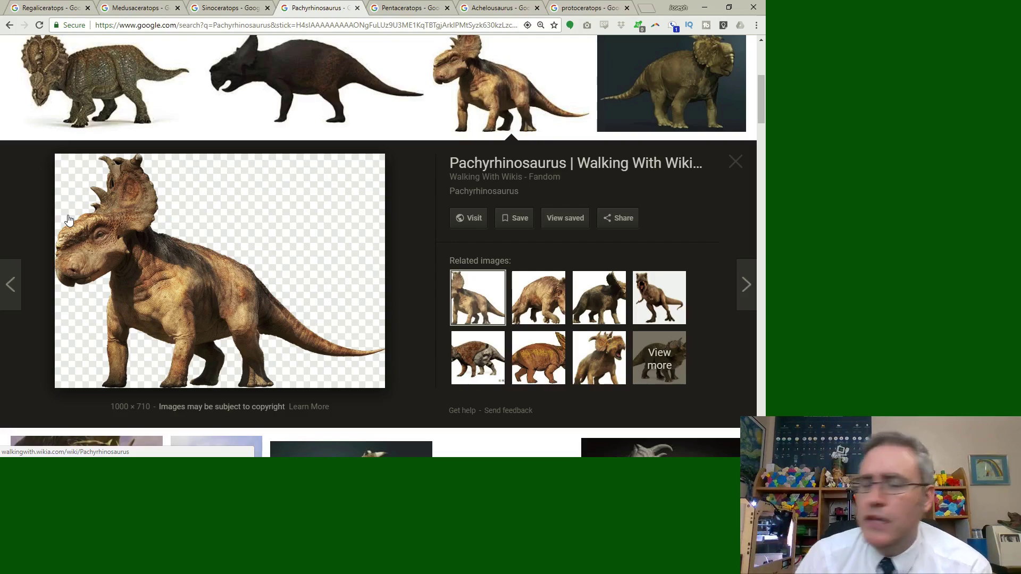
{"action": "left_click", "coordinate": [671, 90]}
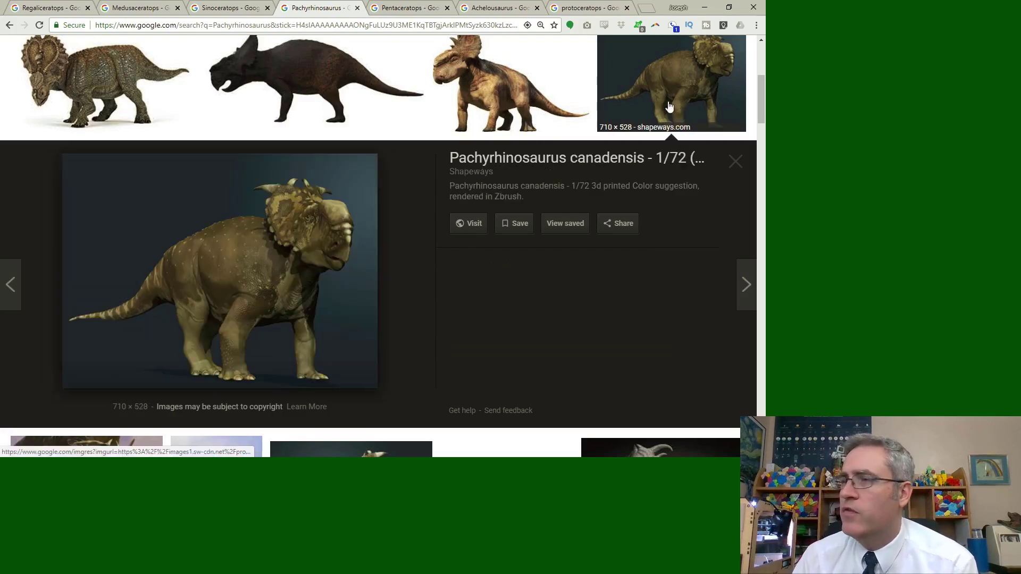
{"action": "scroll", "coordinate": [322, 238], "scroll_direction": "down", "scroll_amount": 5}
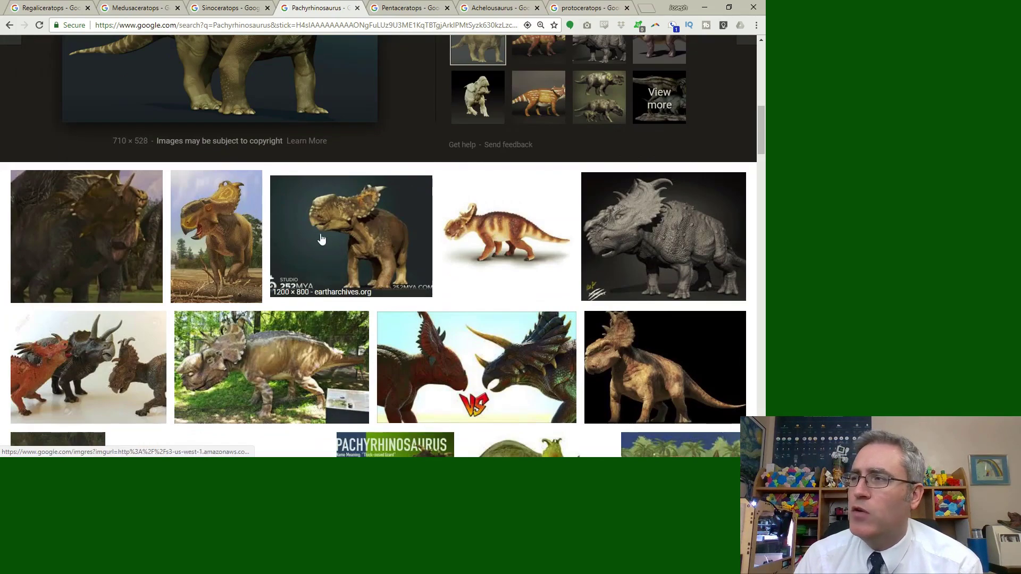
{"action": "scroll", "coordinate": [352, 234], "scroll_direction": "up", "scroll_amount": 6}
{"action": "scroll", "coordinate": [237, 319], "scroll_direction": "down", "scroll_amount": 4}
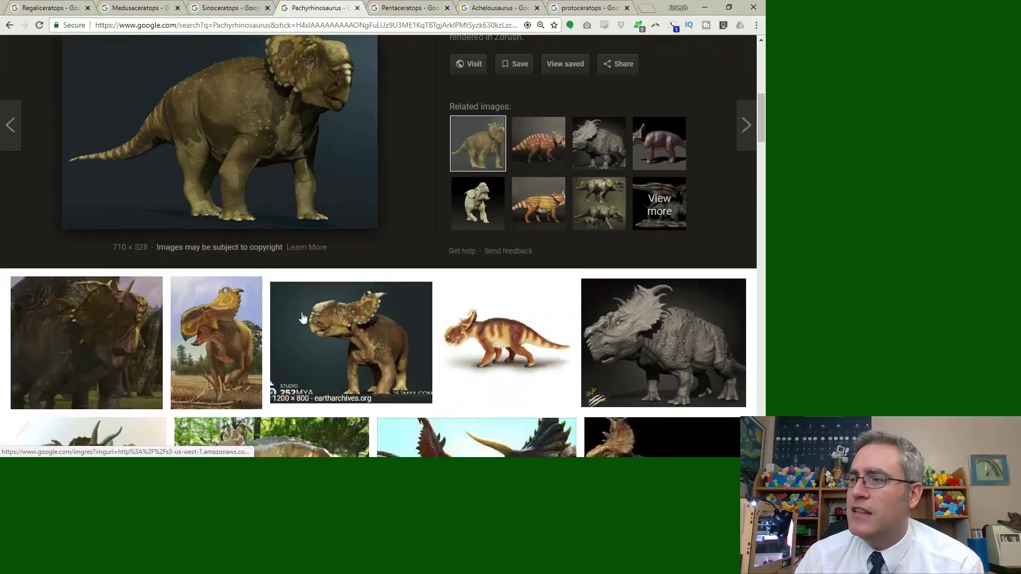
{"action": "left_click", "coordinate": [237, 332]}
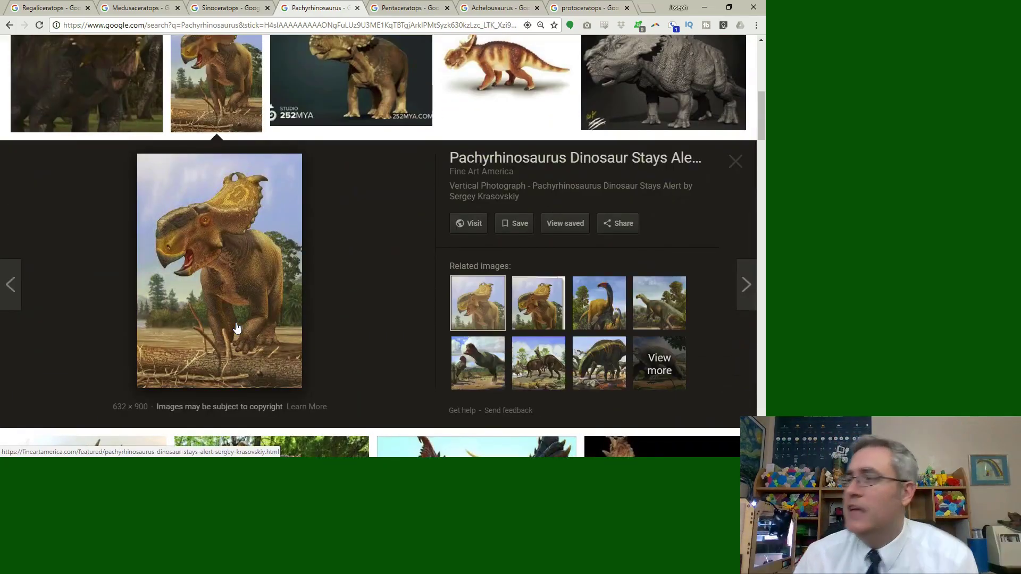
{"action": "scroll", "coordinate": [365, 266], "scroll_direction": "up", "scroll_amount": 7}
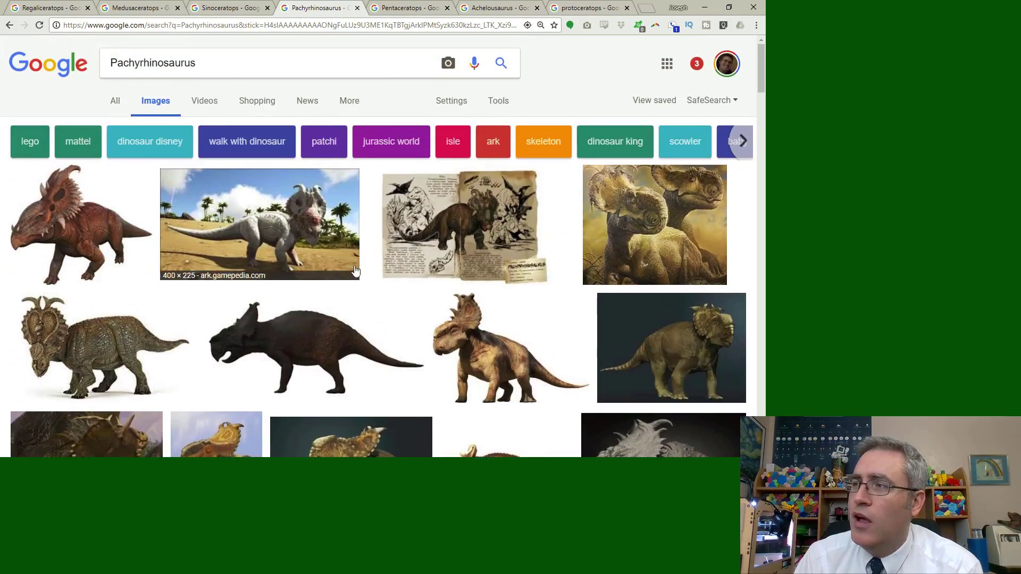
{"action": "left_click", "coordinate": [396, 7]}
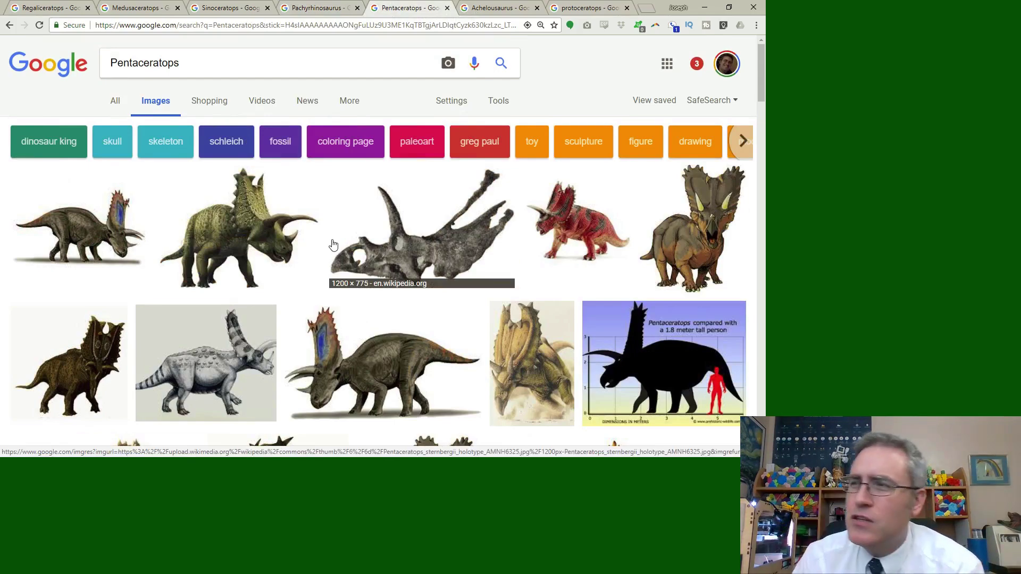
Preview the blue-frilled and yellow Pentaceratops images, then move to the Achelousaurus results
{"action": "left_click", "coordinate": [374, 340]}
{"action": "scroll", "coordinate": [286, 336], "scroll_direction": "up", "scroll_amount": 4}
{"action": "scroll", "coordinate": [286, 336], "scroll_direction": "down", "scroll_amount": 4}
{"action": "left_click", "coordinate": [529, 95]}
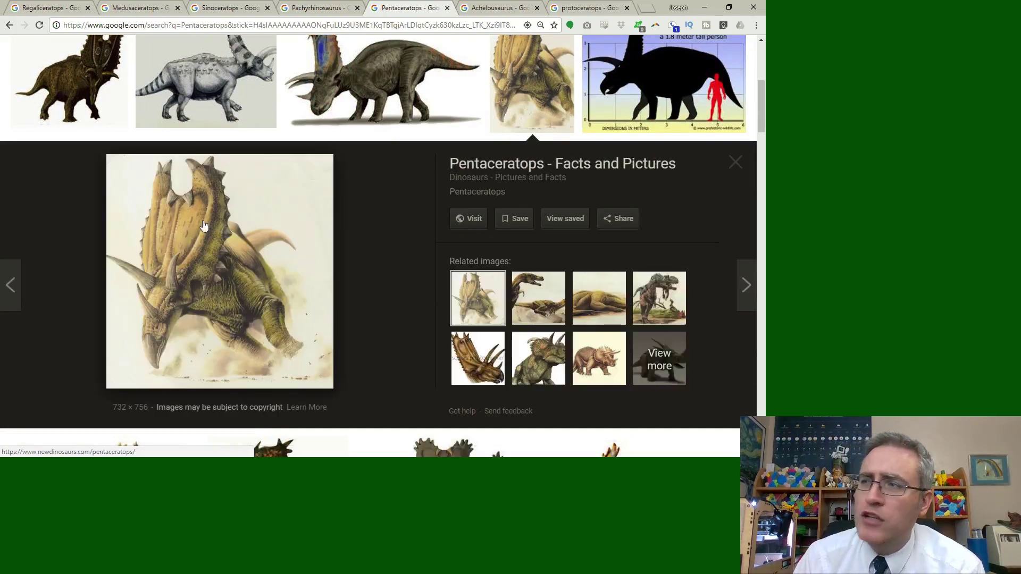
{"action": "scroll", "coordinate": [309, 159], "scroll_direction": "down", "scroll_amount": 5}
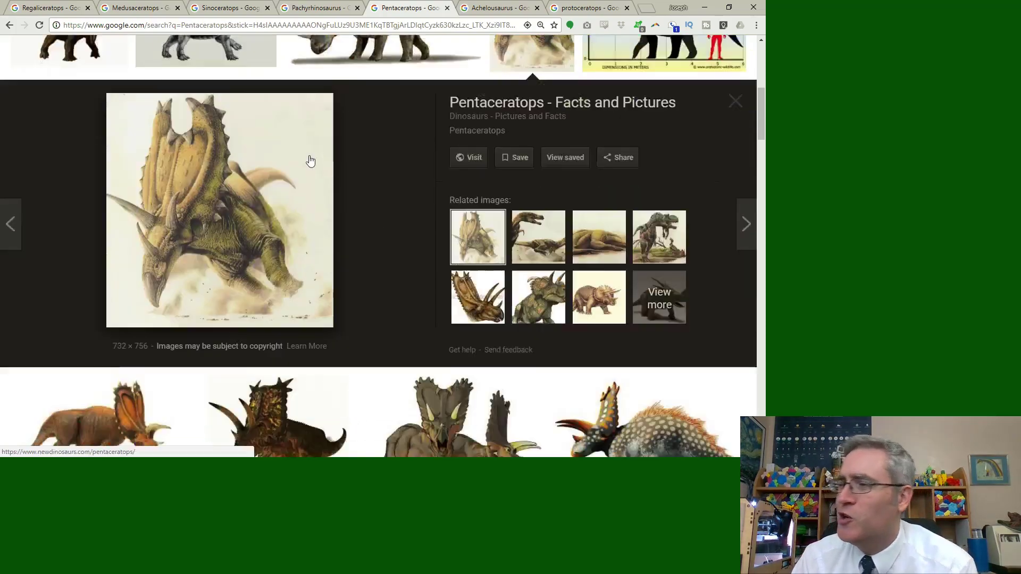
{"action": "scroll", "coordinate": [310, 160], "scroll_direction": "up", "scroll_amount": 6}
{"action": "scroll", "coordinate": [310, 160], "scroll_direction": "up", "scroll_amount": 4}
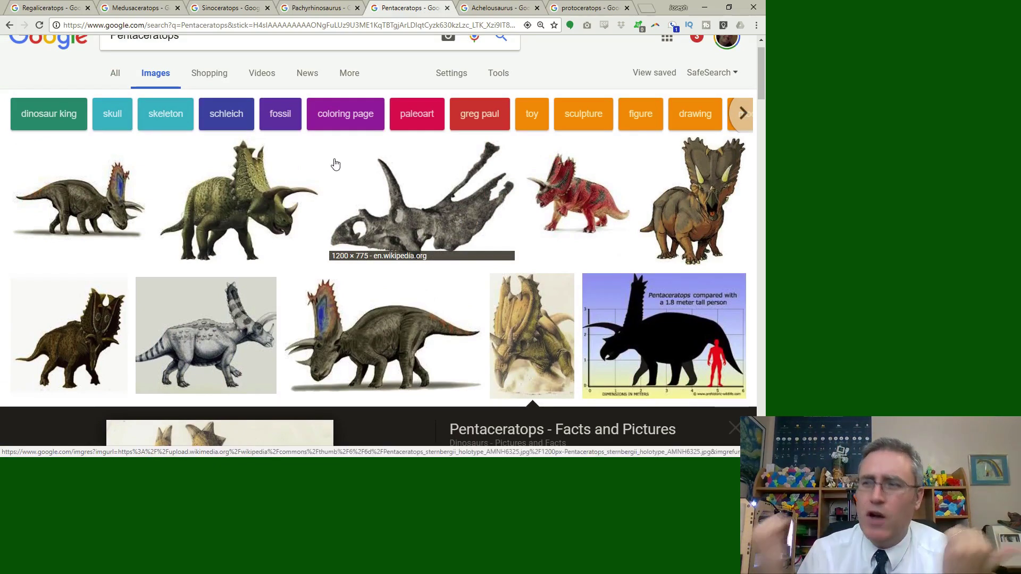
{"action": "left_click", "coordinate": [490, 9]}
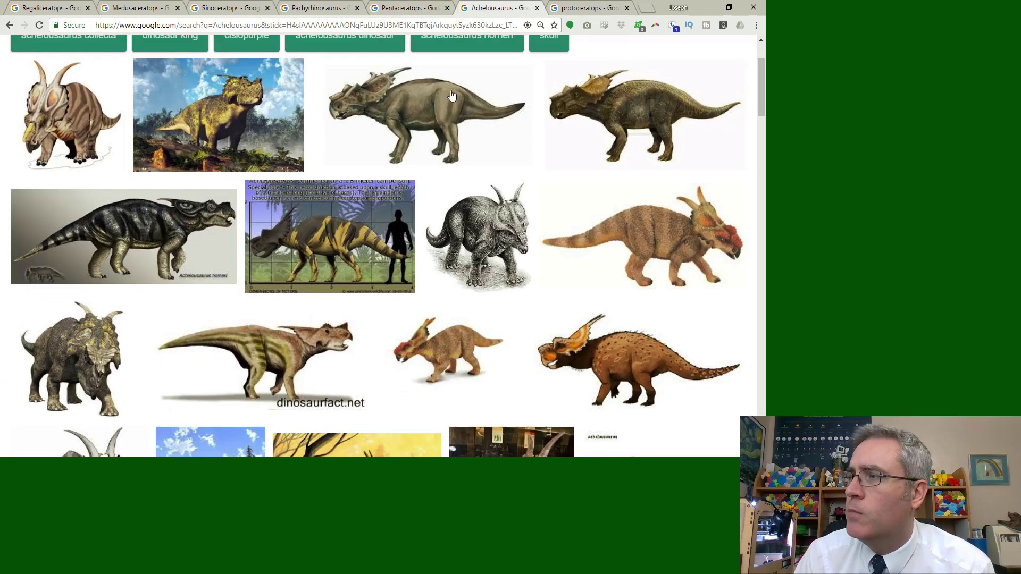
Preview the grey sketch, Facts Legend picture and orange model of Achelousaurus, then open protoceratops results
{"action": "scroll", "coordinate": [355, 240], "scroll_direction": "up", "scroll_amount": 2}
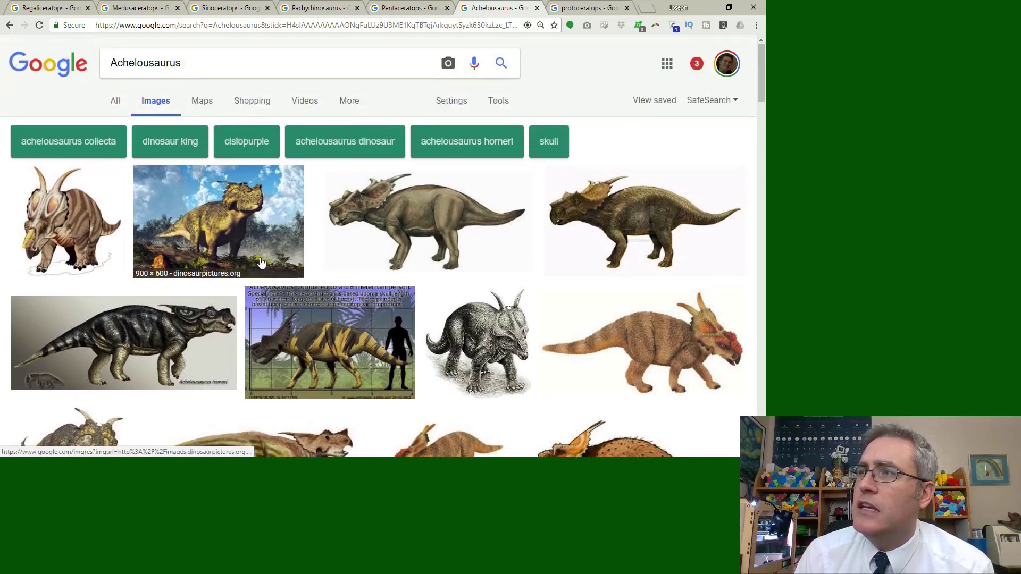
{"action": "scroll", "coordinate": [91, 200], "scroll_direction": "down", "scroll_amount": 2}
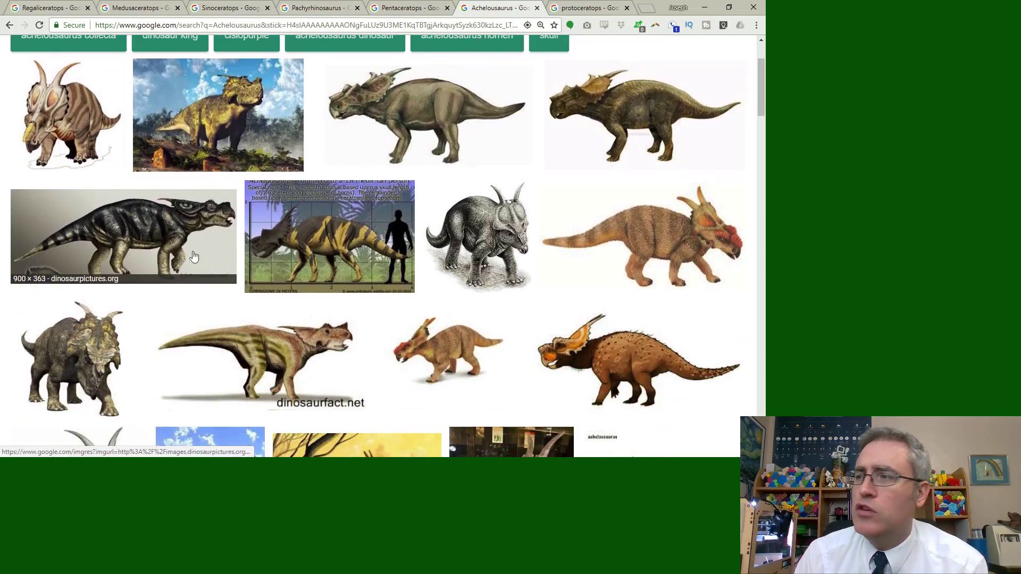
{"action": "left_click", "coordinate": [504, 211]}
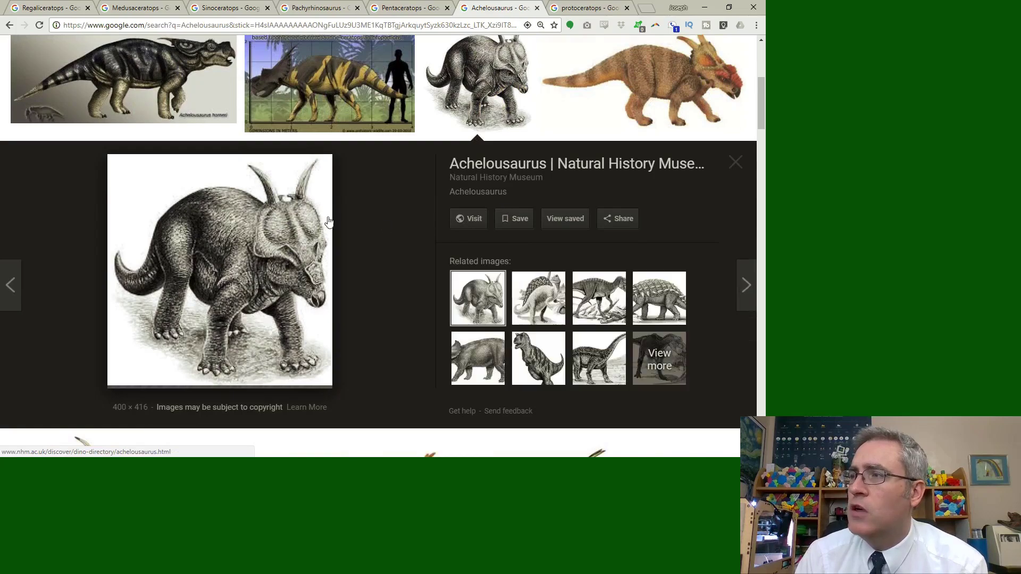
{"action": "scroll", "coordinate": [372, 160], "scroll_direction": "up", "scroll_amount": 4}
{"action": "left_click", "coordinate": [412, 135]}
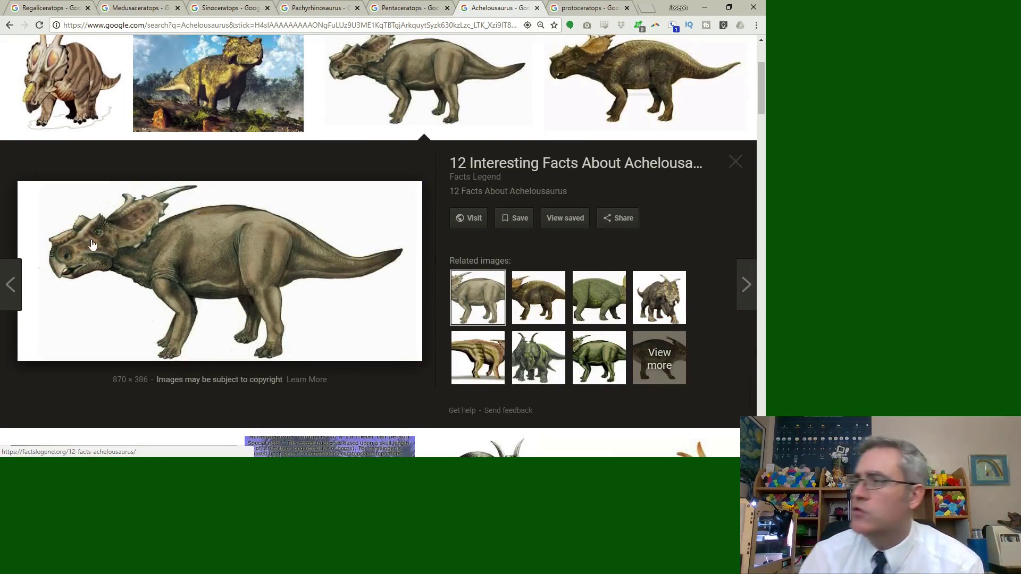
{"action": "scroll", "coordinate": [269, 255], "scroll_direction": "down", "scroll_amount": 4}
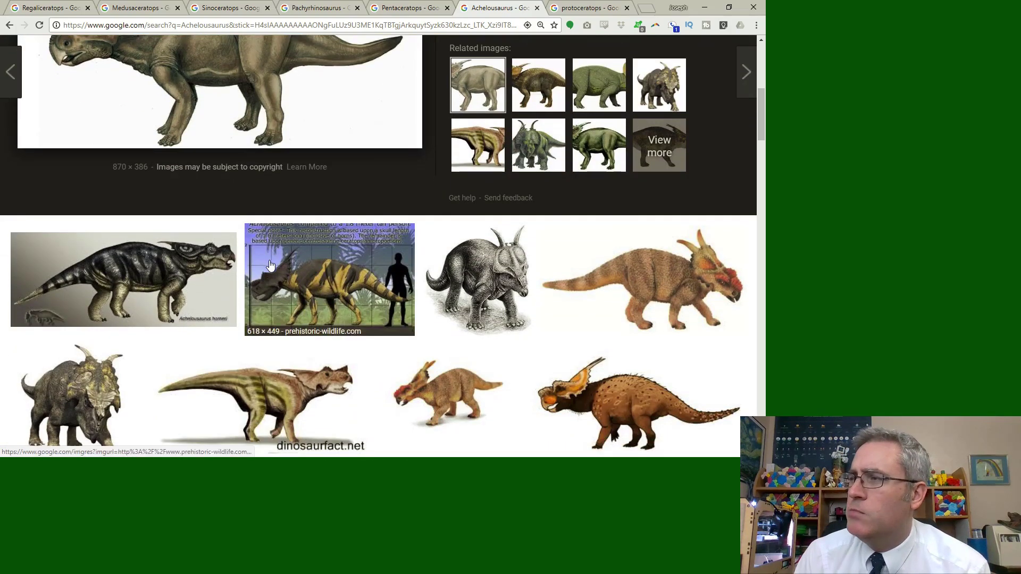
{"action": "scroll", "coordinate": [337, 280], "scroll_direction": "down", "scroll_amount": 2}
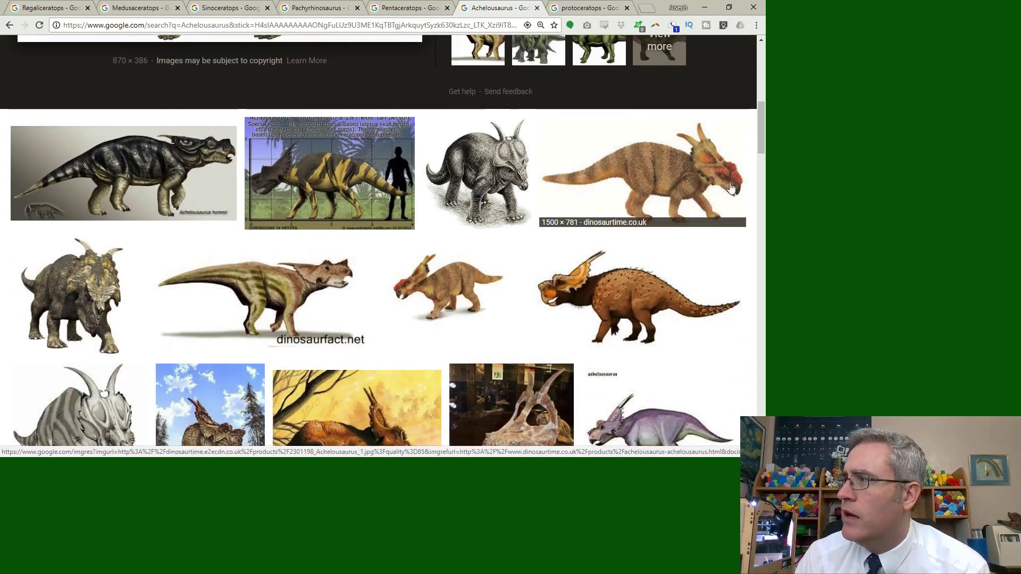
{"action": "left_click", "coordinate": [550, 223]}
{"action": "scroll", "coordinate": [446, 47], "scroll_direction": "up", "scroll_amount": 4}
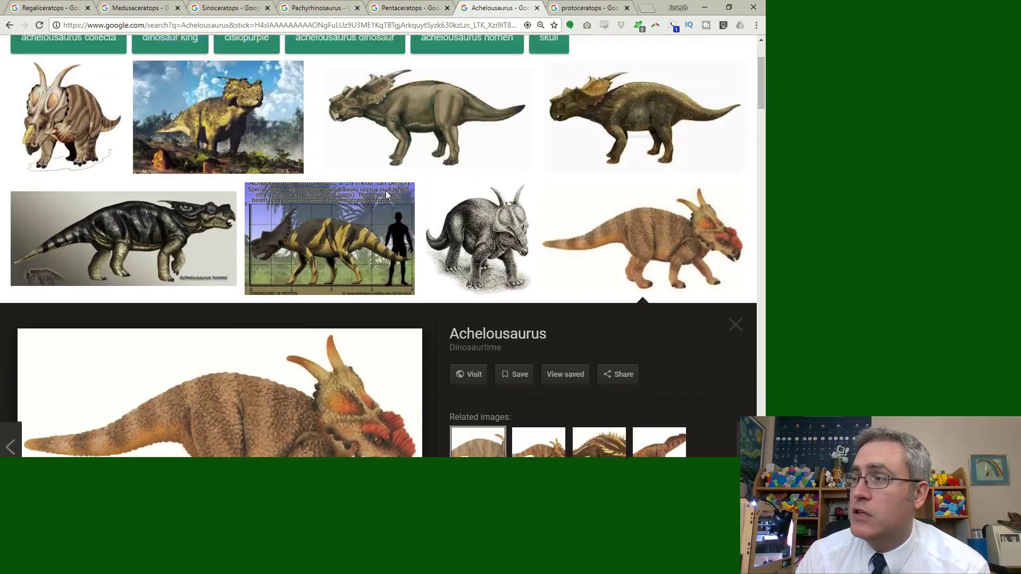
{"action": "left_click", "coordinate": [587, 8]}
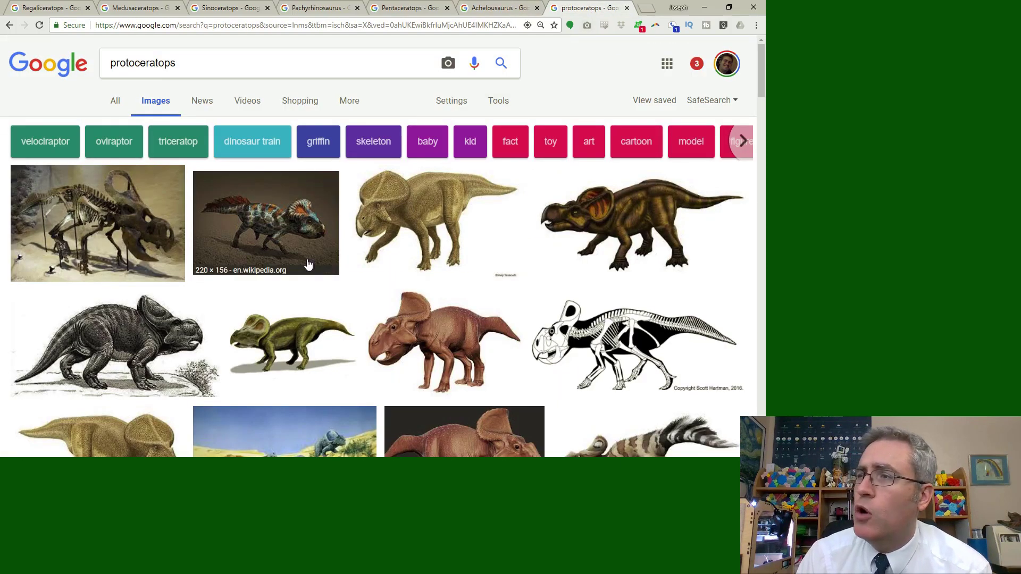
Scroll through the Protoceratops image results, then return to the Blender LowPolyDinos scene
{"action": "scroll", "coordinate": [300, 277], "scroll_direction": "down", "scroll_amount": 2}
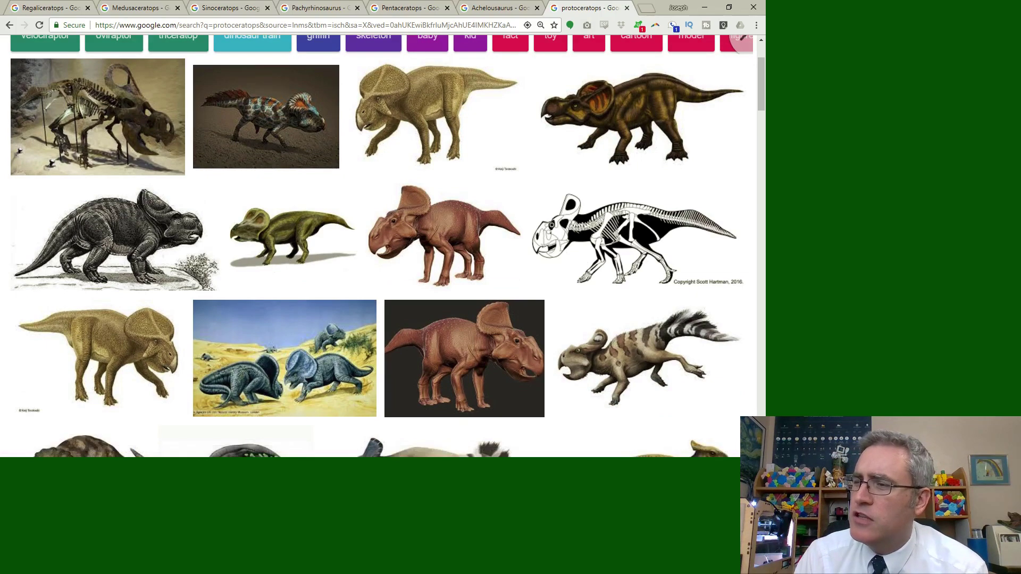
{"action": "mouse_move", "coordinate": [73, 419]}
{"action": "left_click", "coordinate": [128, 420]}
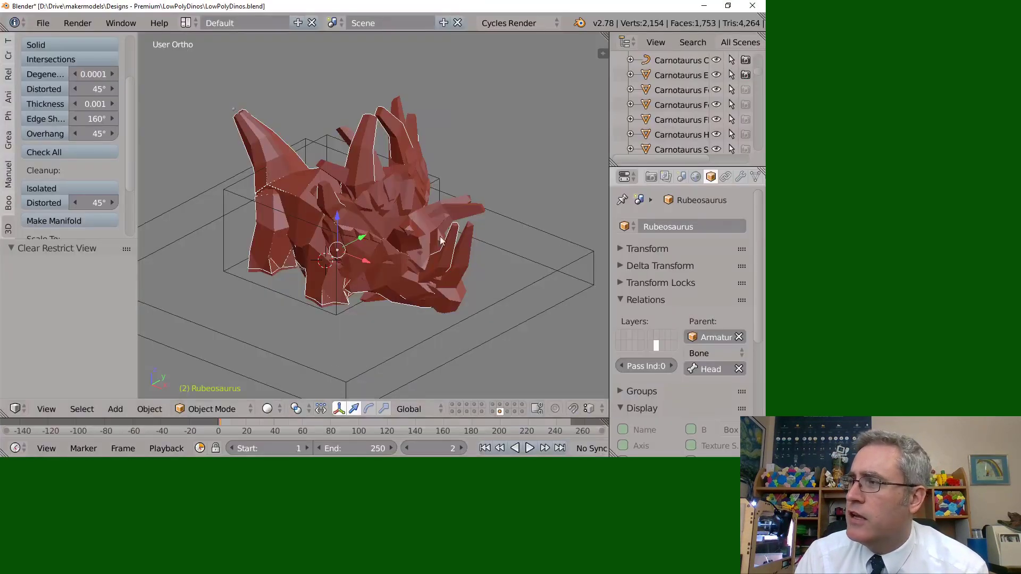
Pick the Ceratops Head mesh in wireframe, isolate it in local view, and orbit around it
{"action": "right_click", "coordinate": [363, 194]}
{"action": "right_click", "coordinate": [376, 212]}
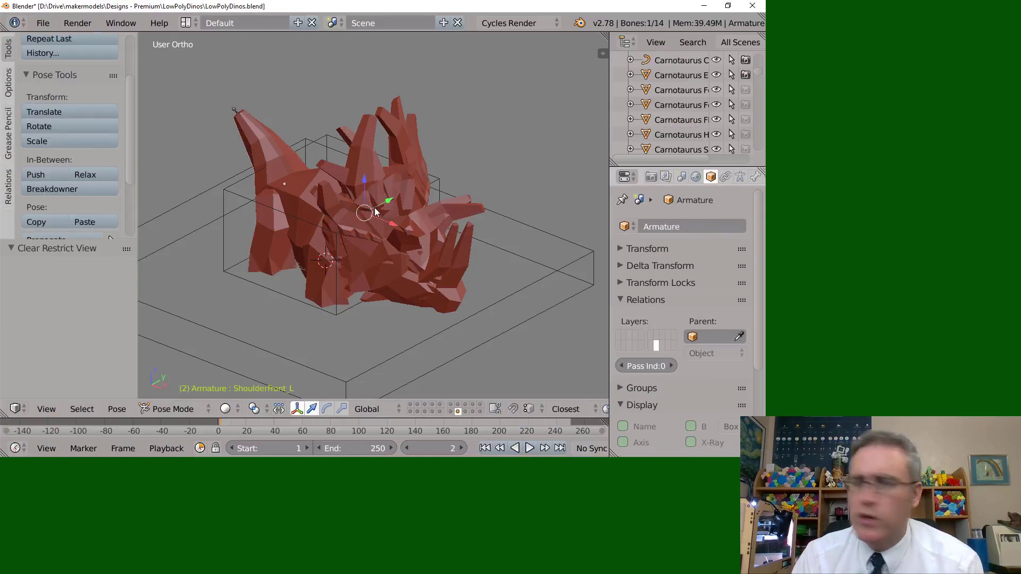
{"action": "key", "text": "z"}
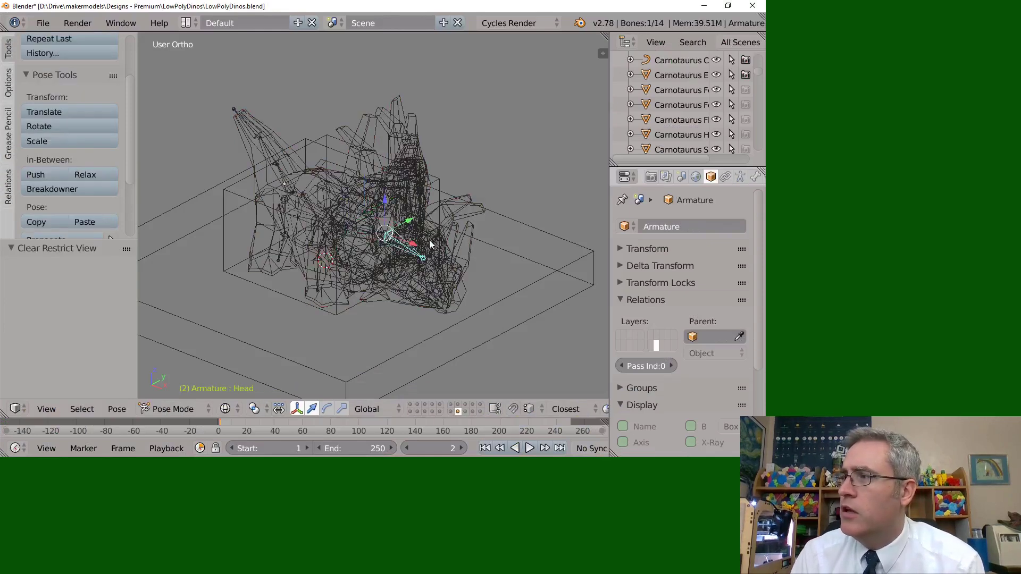
{"action": "right_click", "coordinate": [431, 246]}
{"action": "key", "text": "KP_Divide"}
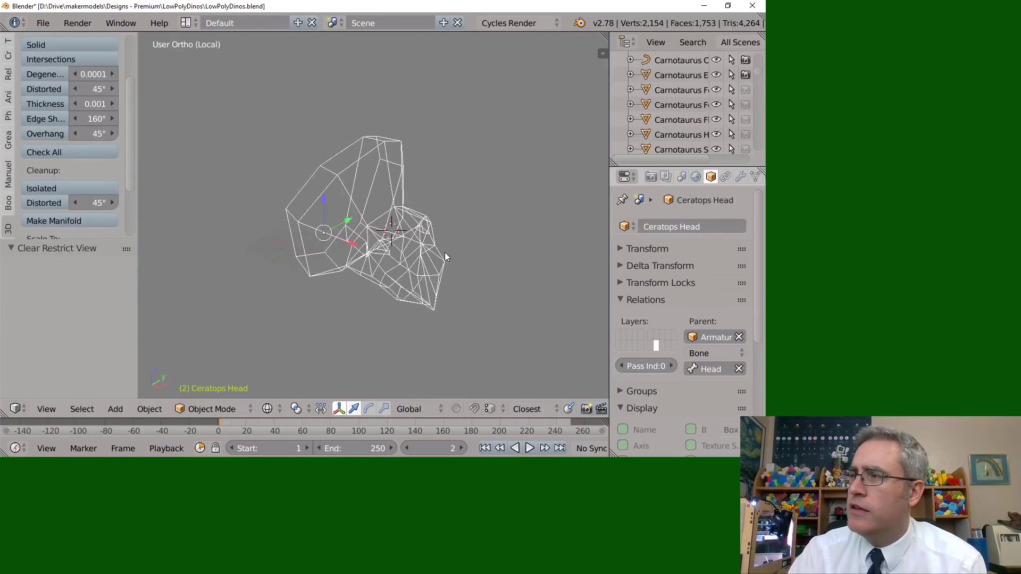
{"action": "key", "text": "z"}
{"action": "mouse_move", "coordinate": [444, 252]}
{"action": "middle_mouse_down"}
{"action": "mouse_move", "coordinate": [385, 222]}
{"action": "mouse_move", "coordinate": [448, 238]}
{"action": "mouse_move", "coordinate": [445, 276]}
{"action": "middle_mouse_up"}
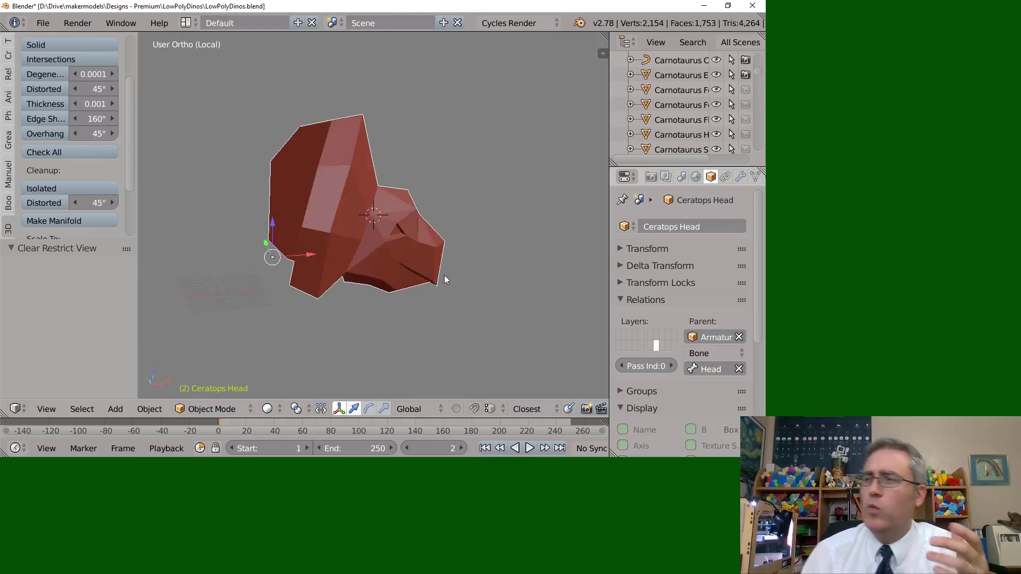